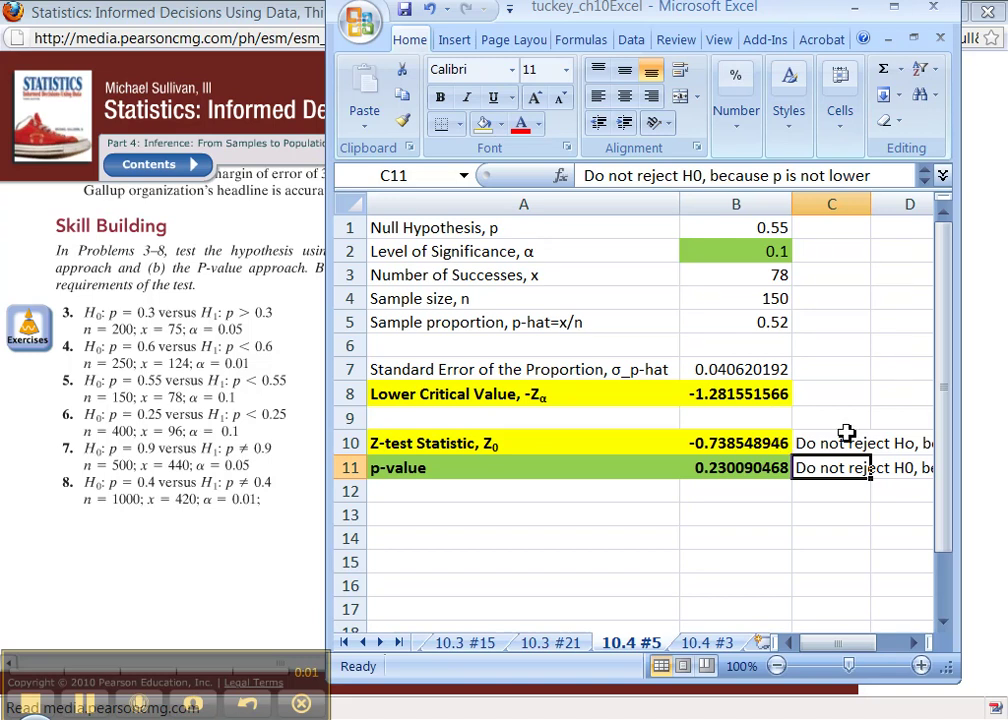
Read the written conclusion in C10 beside the Z-test statistic and look over the 10.4 #3 sheet
click(820, 445)
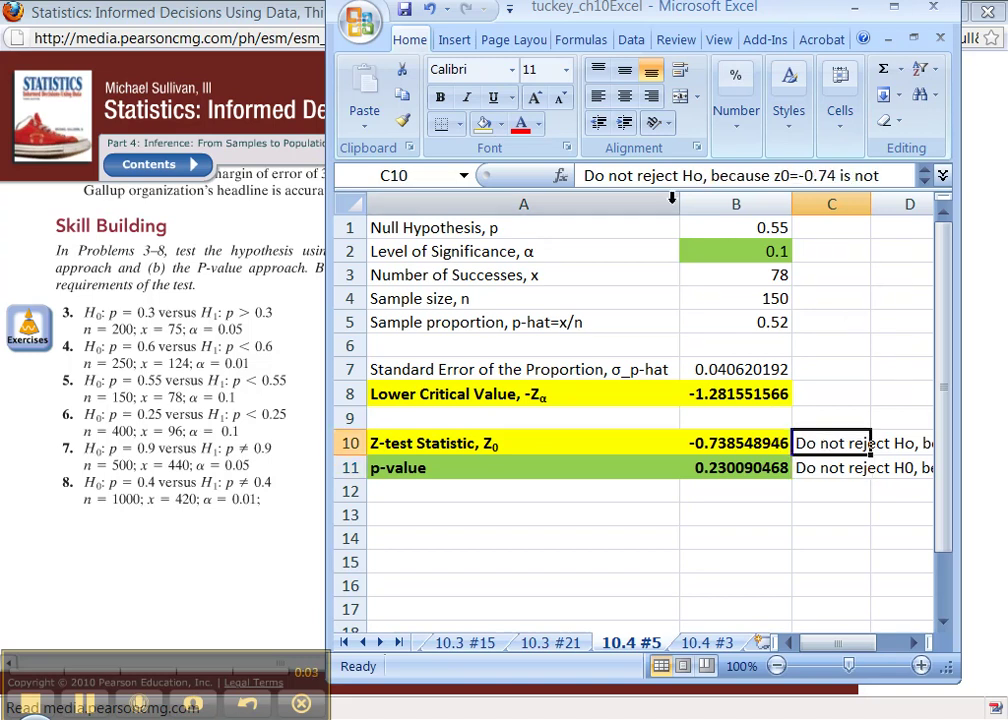
click(688, 175)
drag(700, 173, 705, 175)
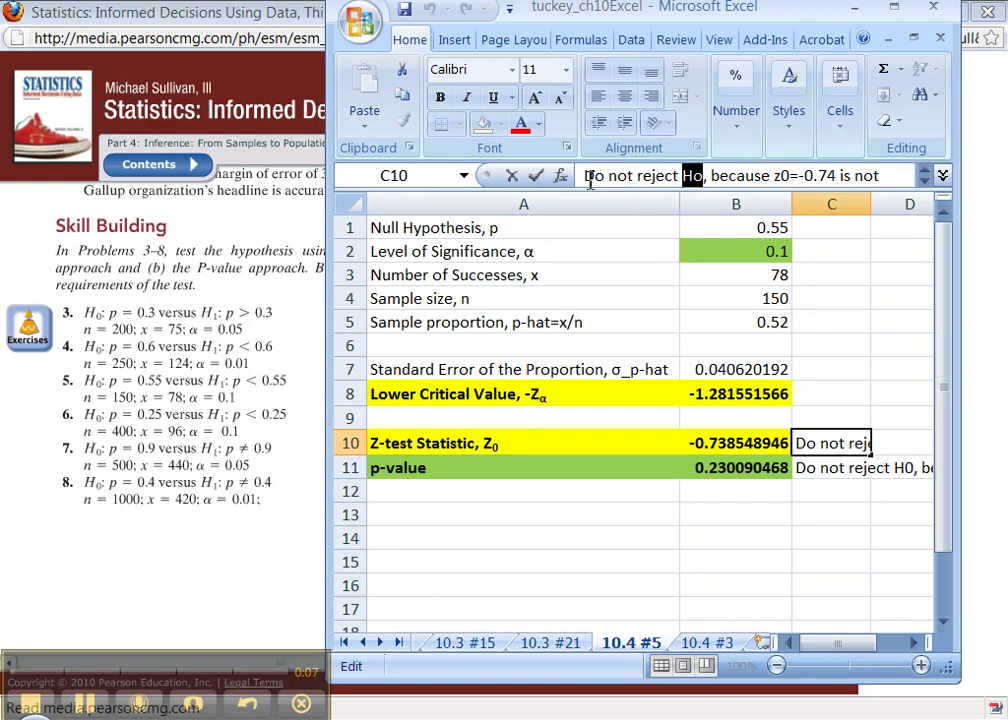
drag(588, 177, 718, 175)
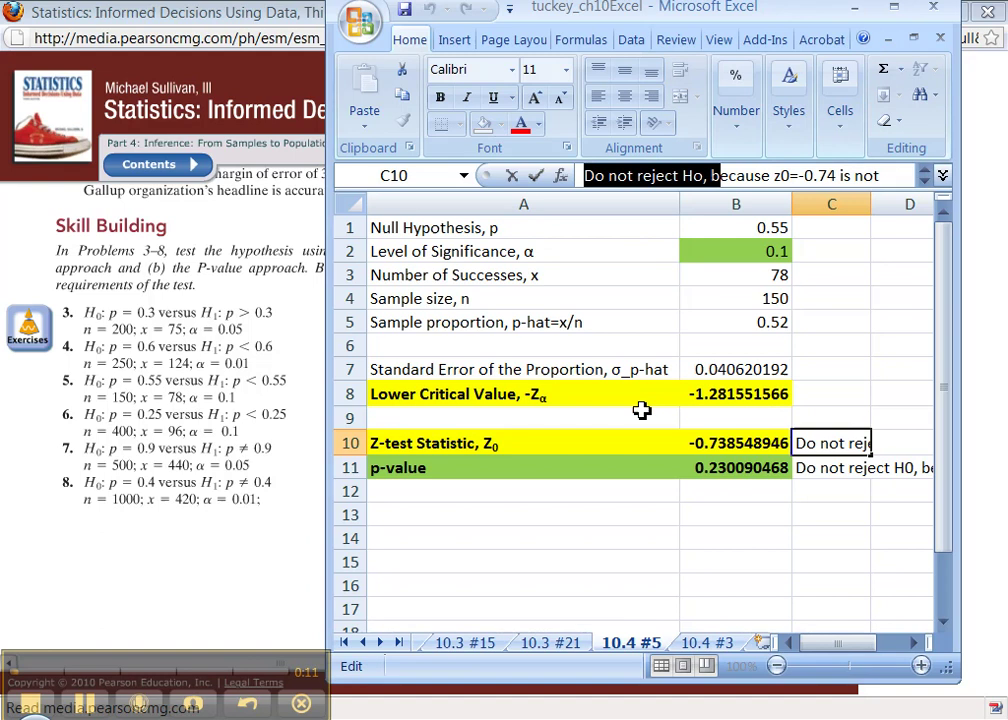
click(708, 643)
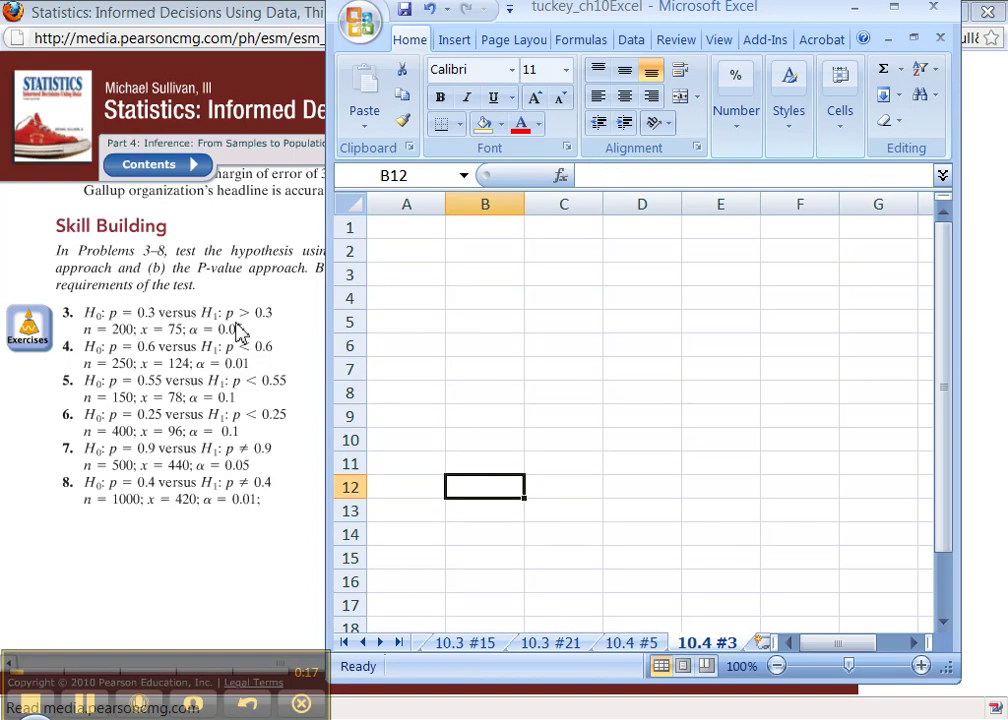
click(639, 646)
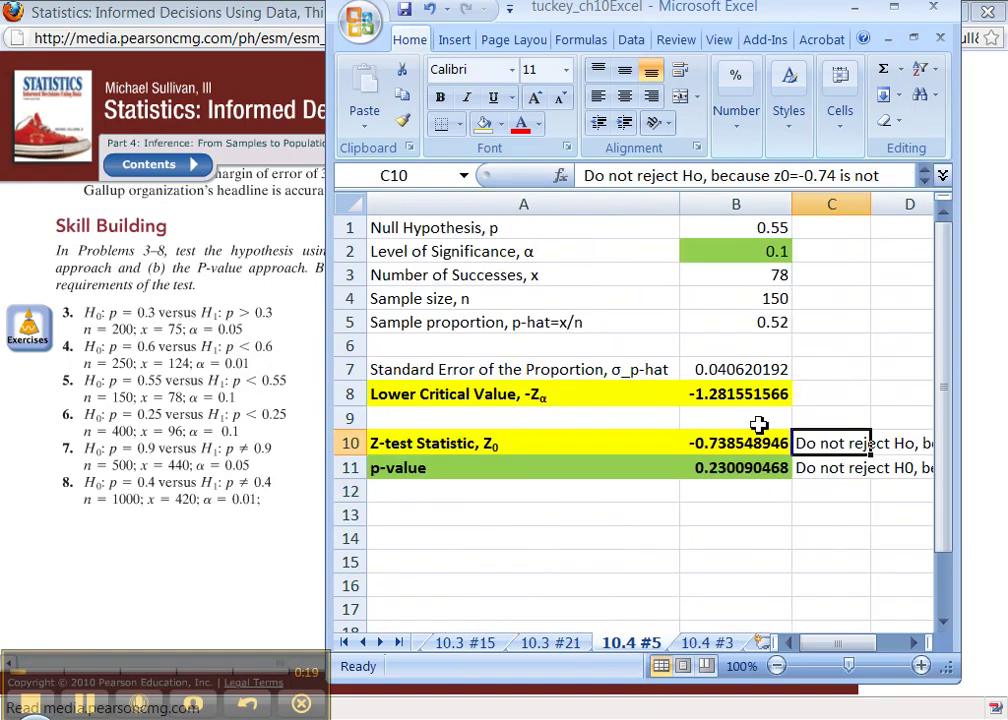
Copy the hypothesis test table A1:C11 from the 10.4 #5 sheet to cell A1 of the 10.4 #3 sheet
click(830, 471)
drag(830, 474, 380, 227)
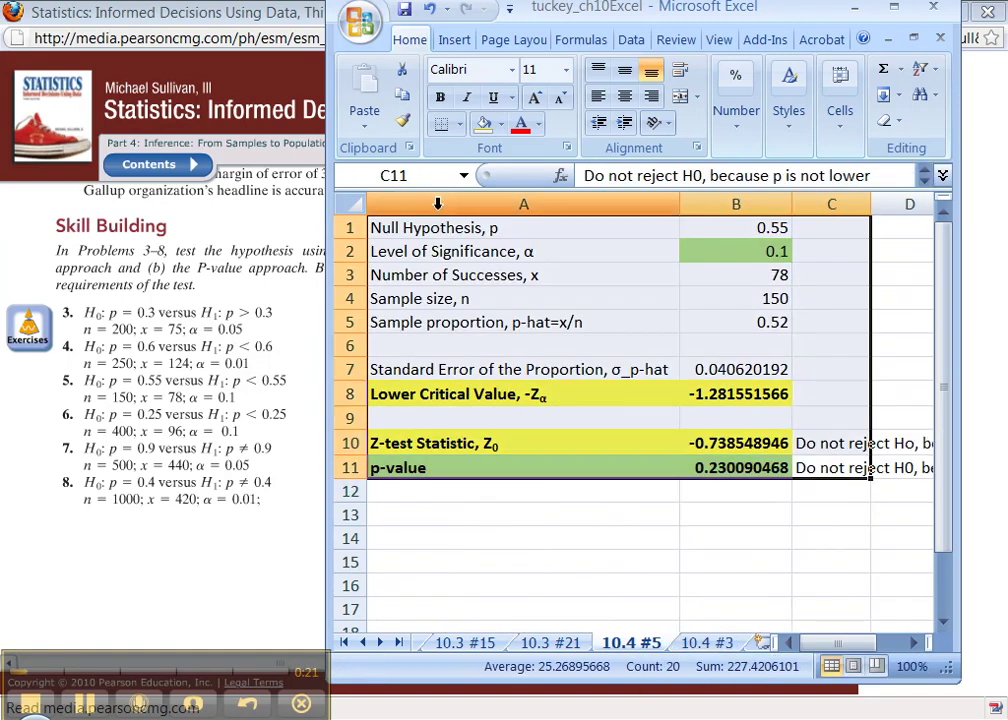
key(ctrl+c)
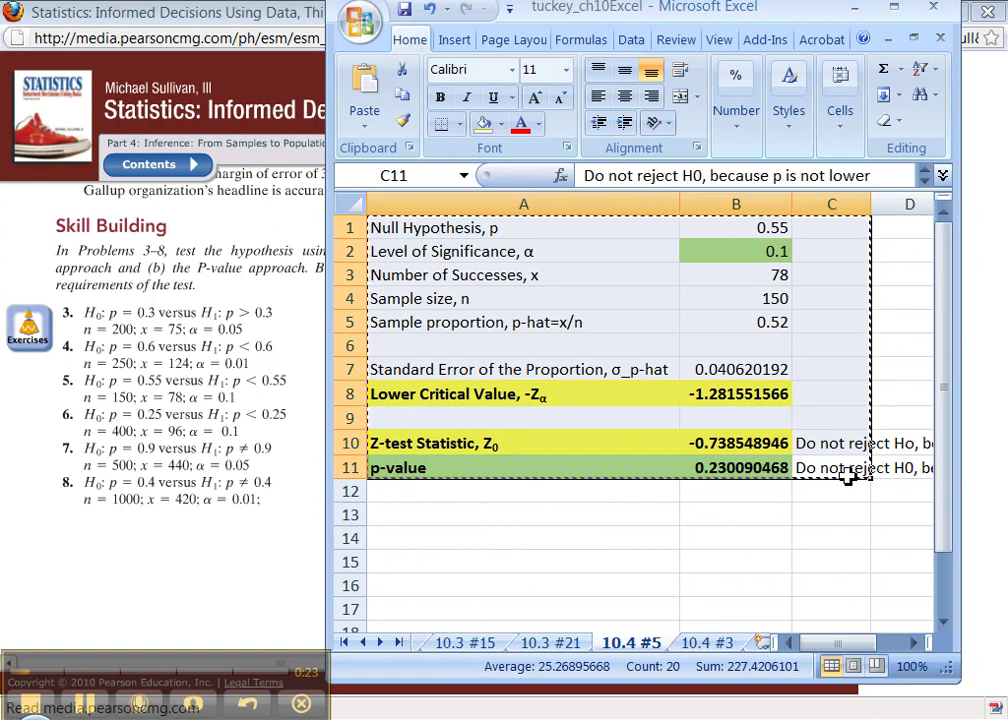
click(699, 645)
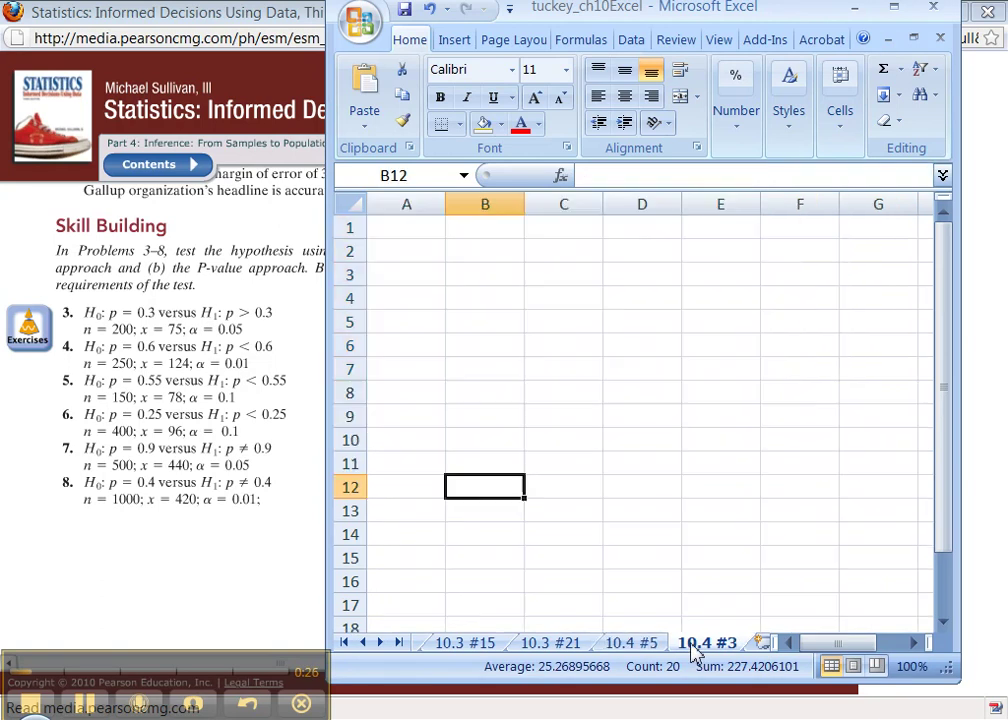
click(407, 231)
key(Return)
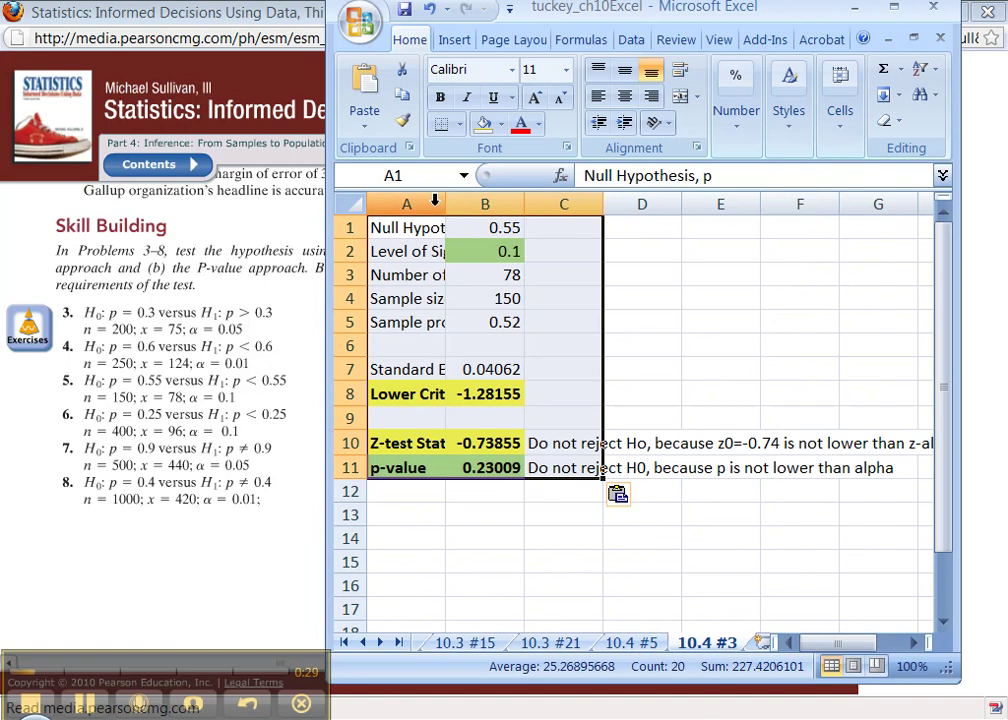
Fit the widths of columns A and B to their contents on the 10.4 #3 sheet
double_click(446, 204)
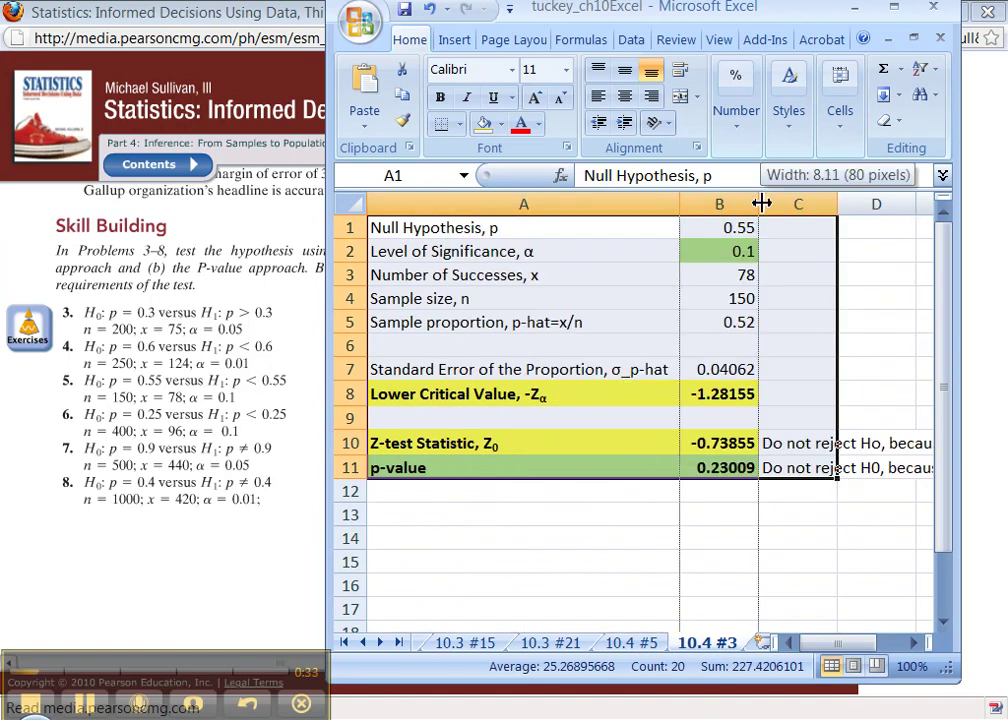
double_click(758, 204)
click(591, 290)
click(583, 227)
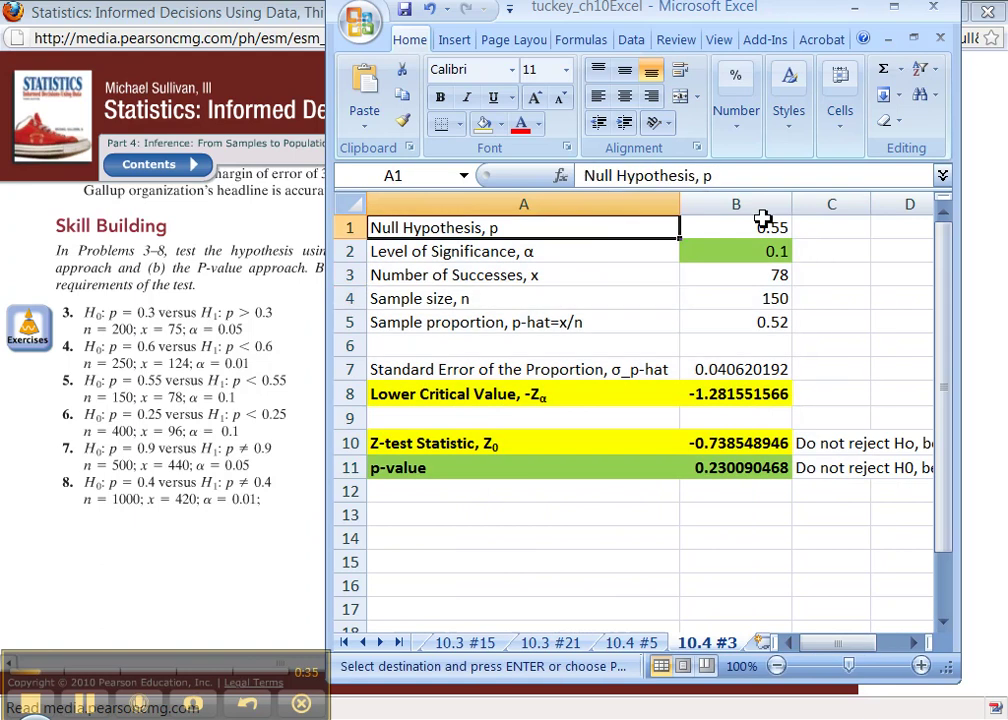
Enter problem 3's data: null hypothesis p 0.3, level of significance 0.05, number of successes 75 and sample size 200
click(765, 220)
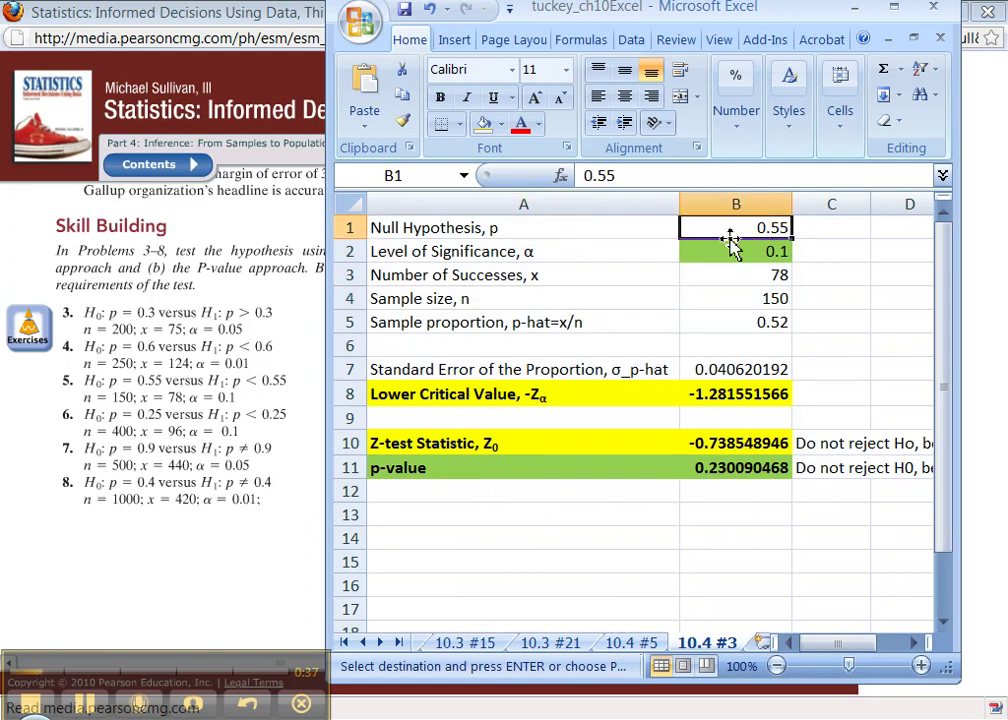
text(0.)
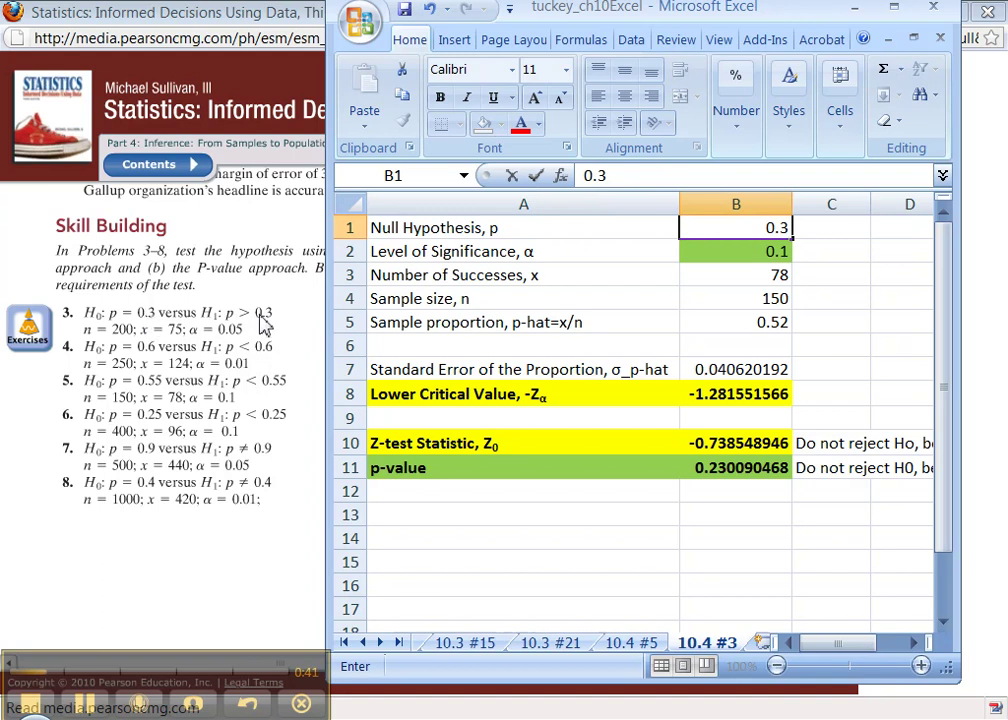
key(Return)
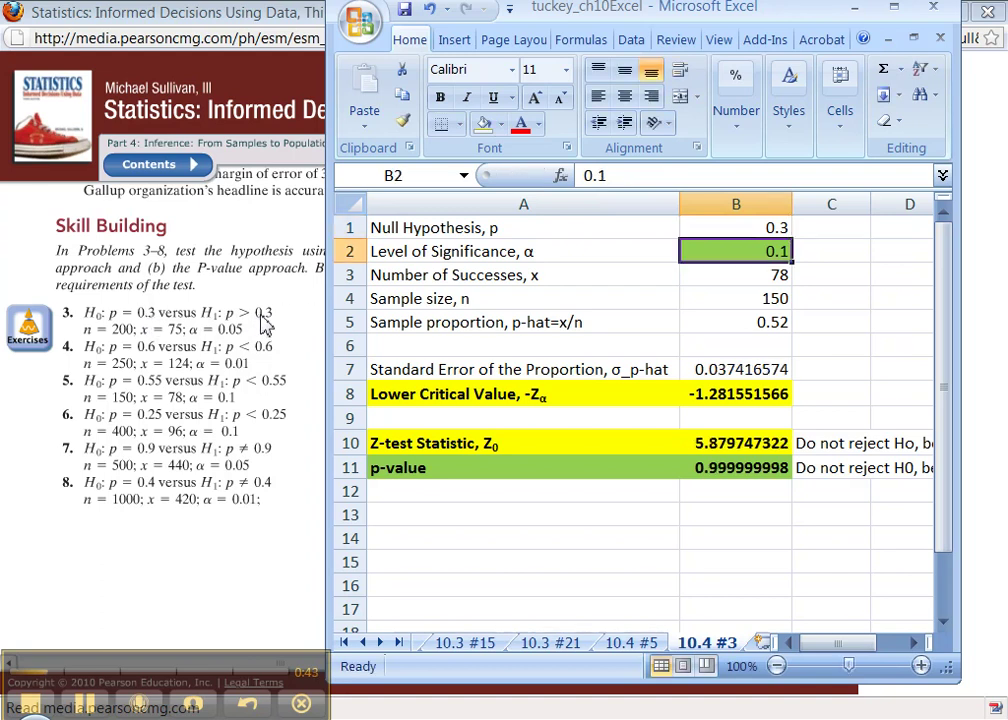
text(0.05)
key(Return)
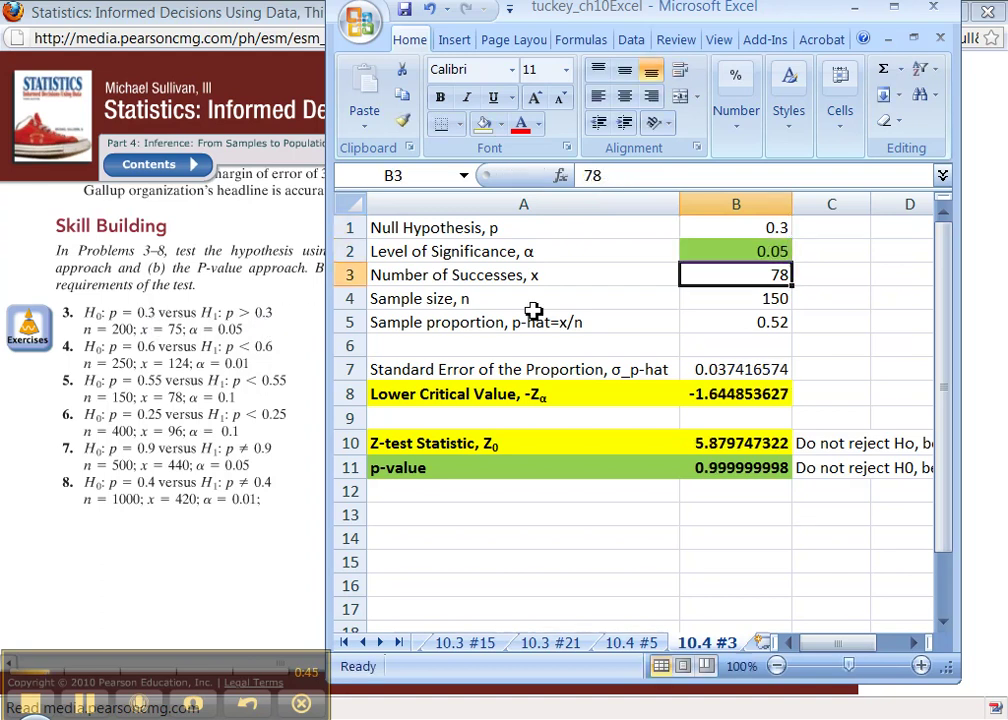
text(75)
key(Return)
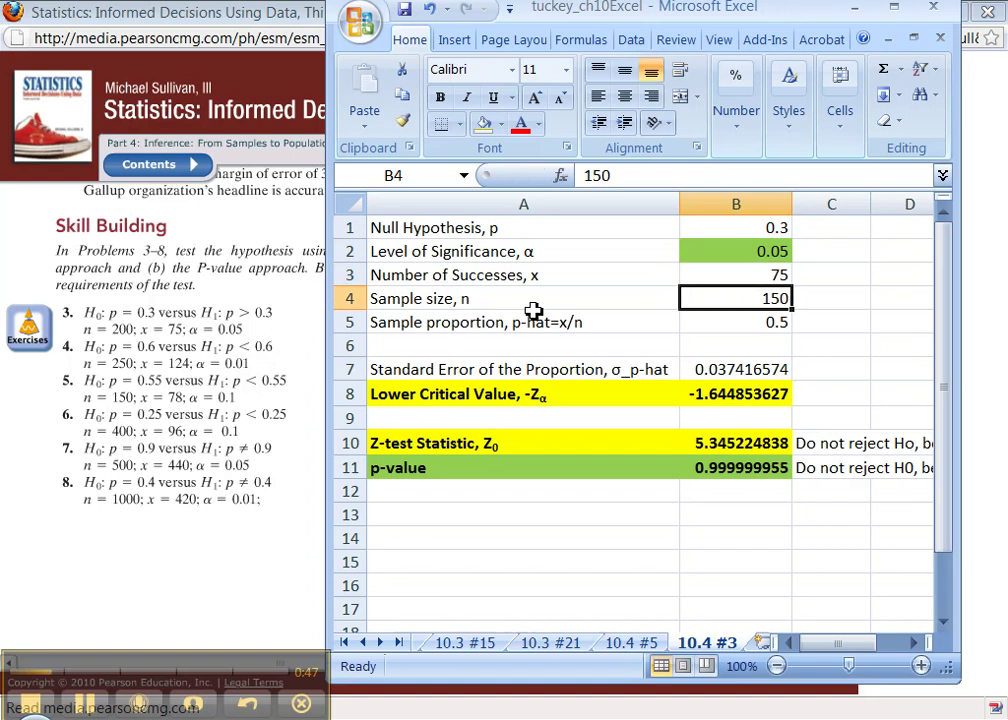
text(200)
key(Return)
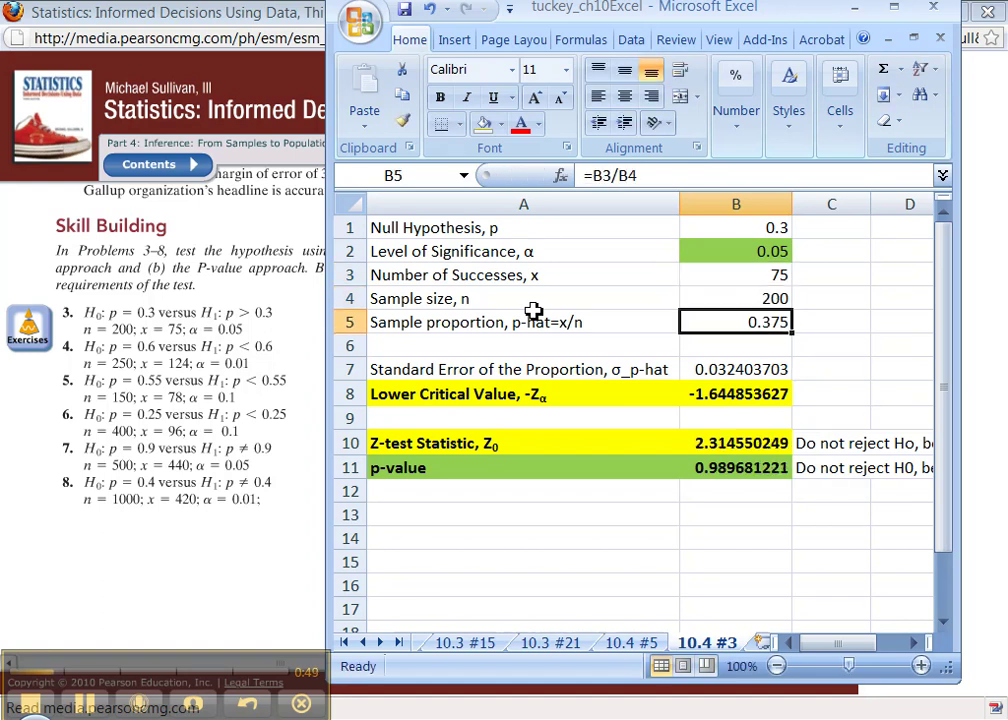
Review the formulas behind the sample proportion in B5 and the standard error of the proportion in B7
click(578, 175)
drag(588, 175, 688, 175)
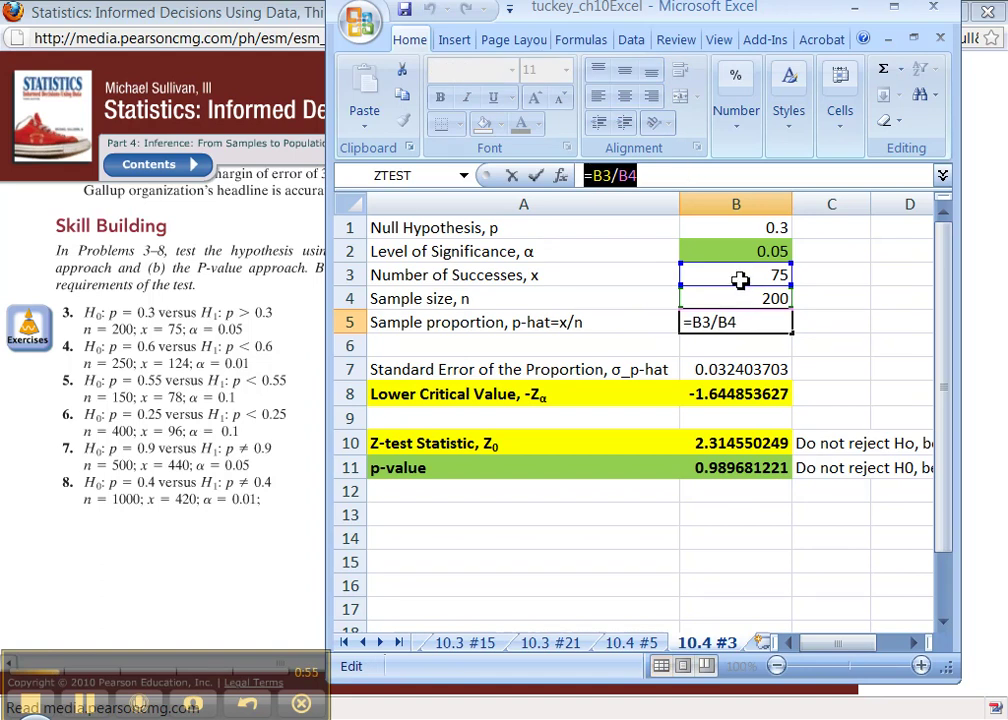
key(Return)
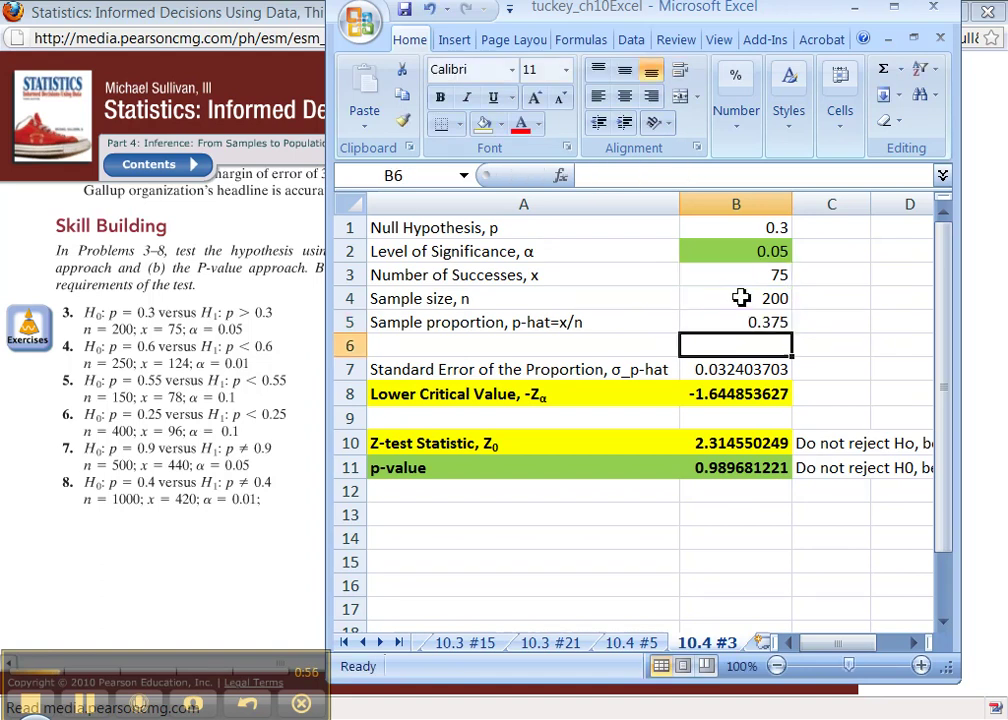
click(701, 368)
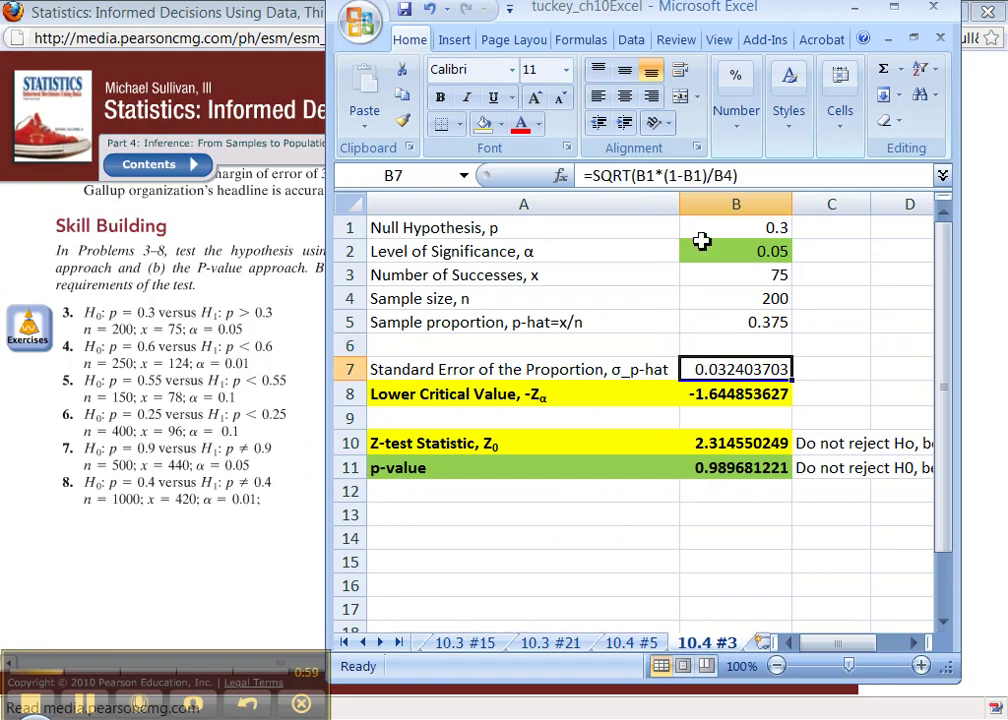
drag(750, 177, 598, 175)
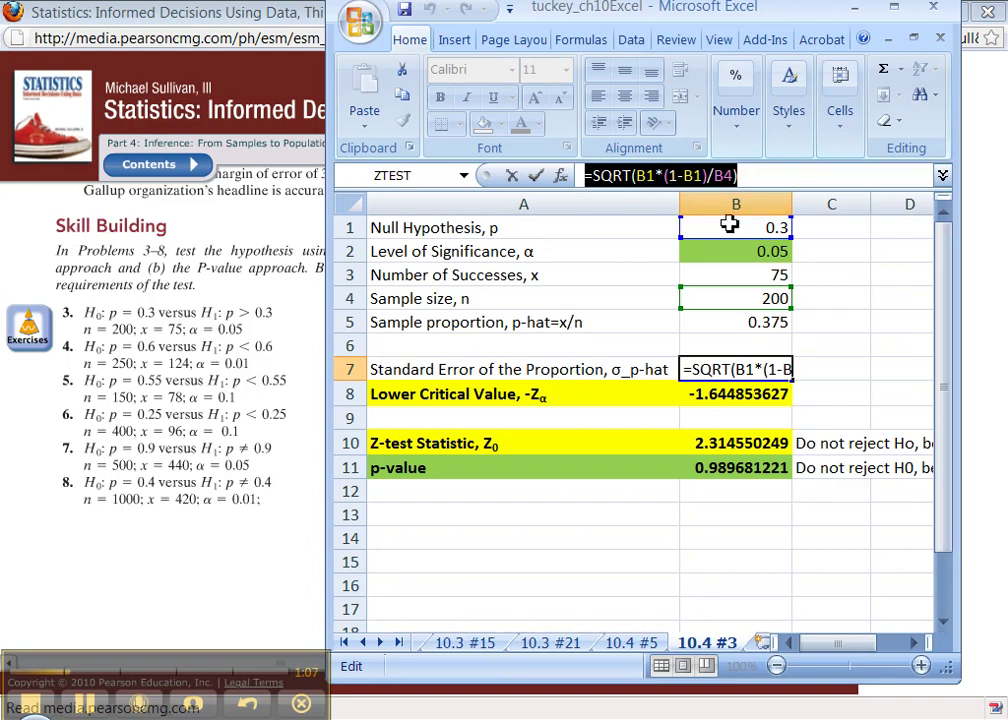
click(727, 175)
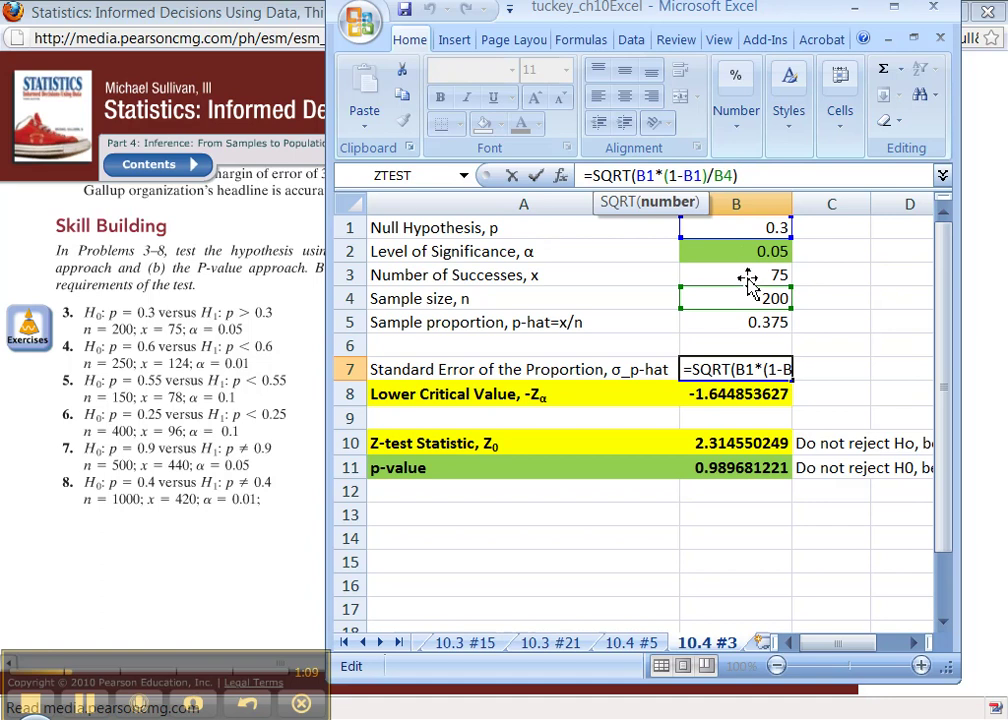
key(Return)
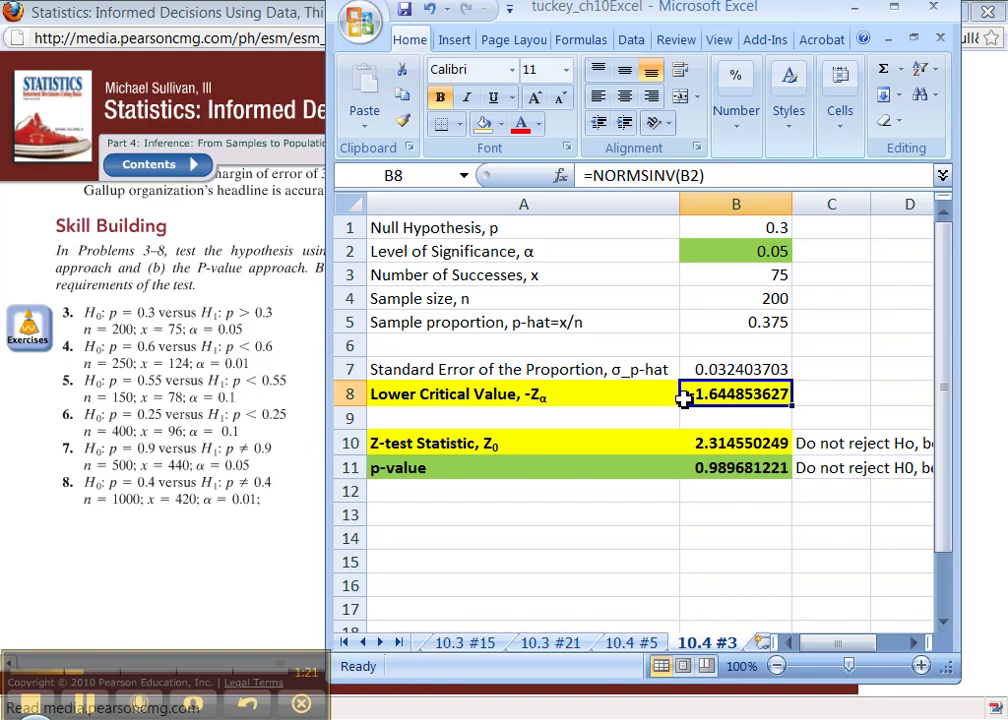
Change the label in A8 to "Upper Critical Value, Zα", without the minus sign
click(400, 397)
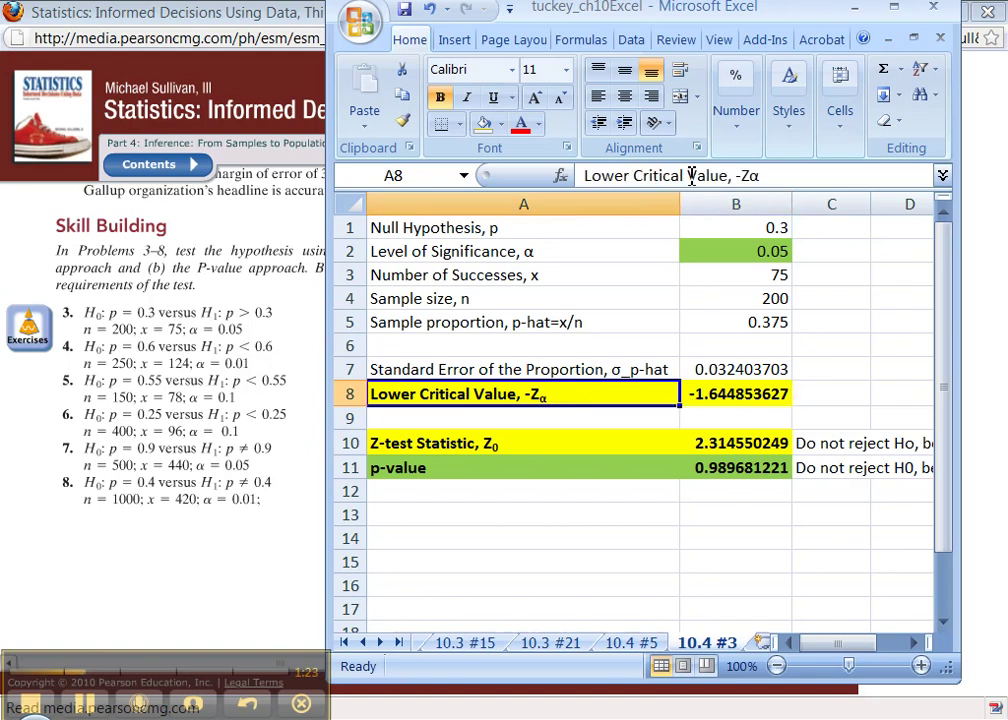
click(639, 175)
double_click(607, 175)
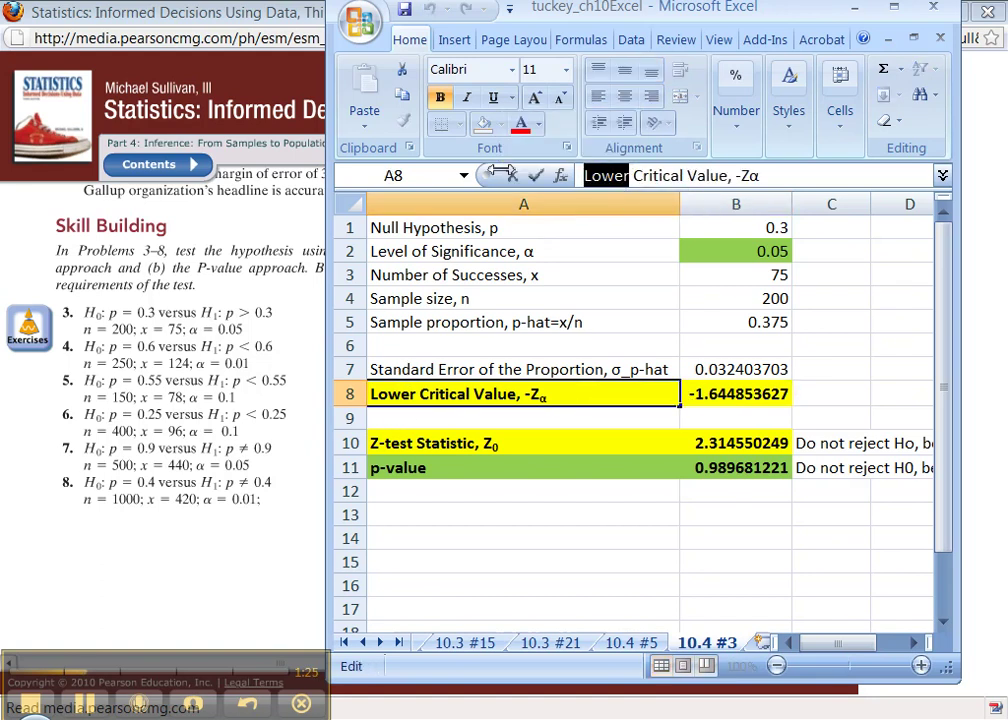
text(Upper)
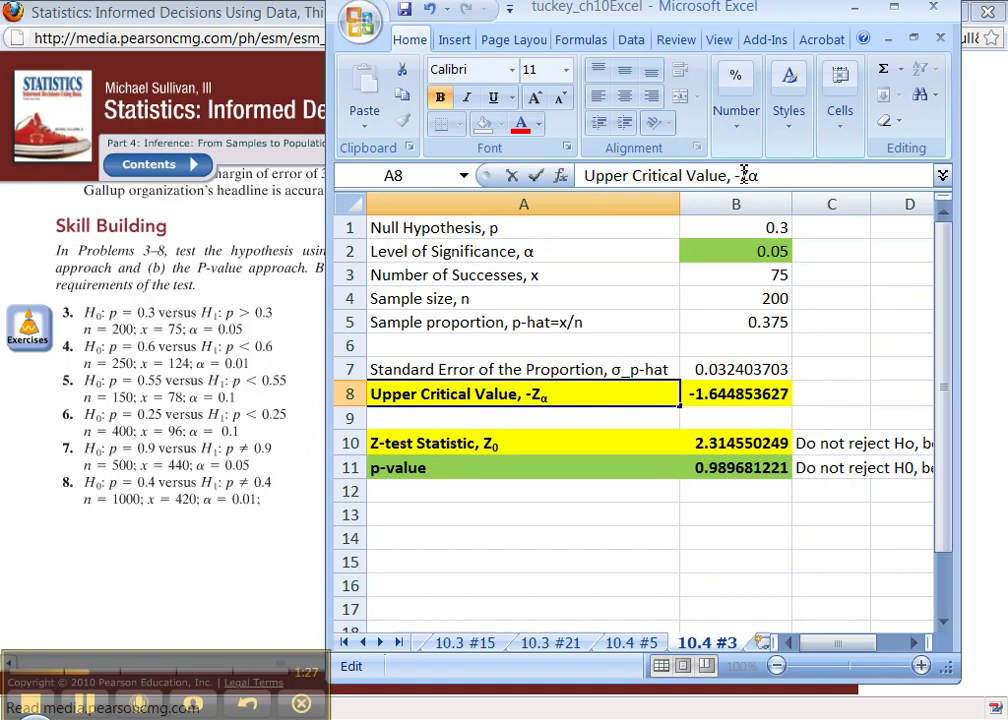
click(744, 175)
key(BackSpace)
key(Tab)
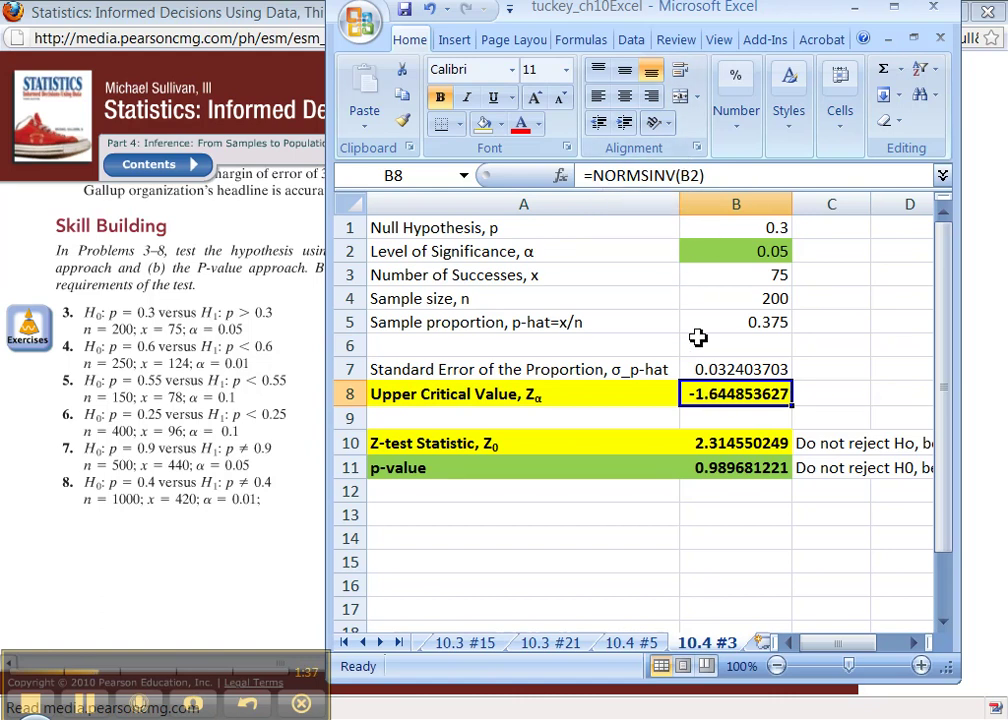
Change the critical value formula in B8 to =NORMSINV(1-B2) for the upper tail
click(697, 176)
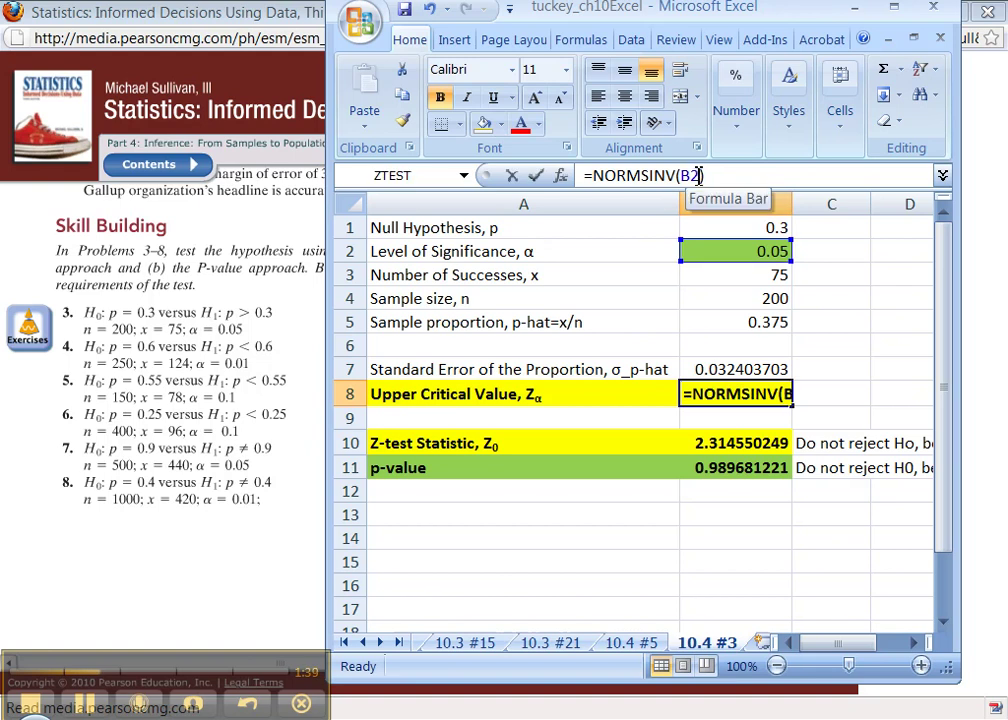
double_click(690, 176)
text(1-)
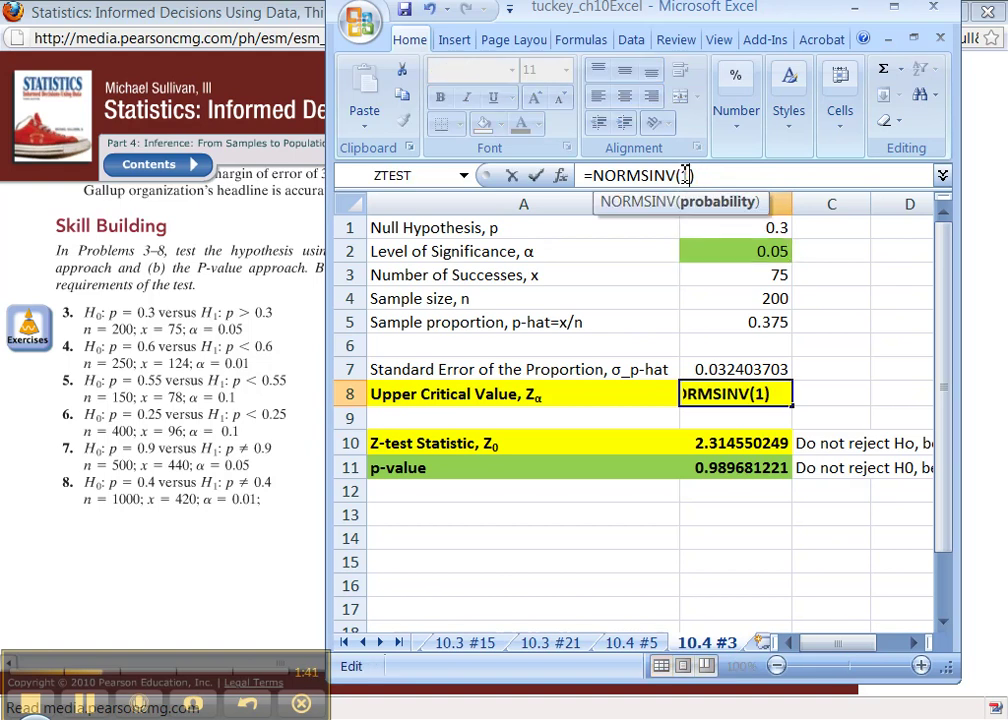
click(725, 250)
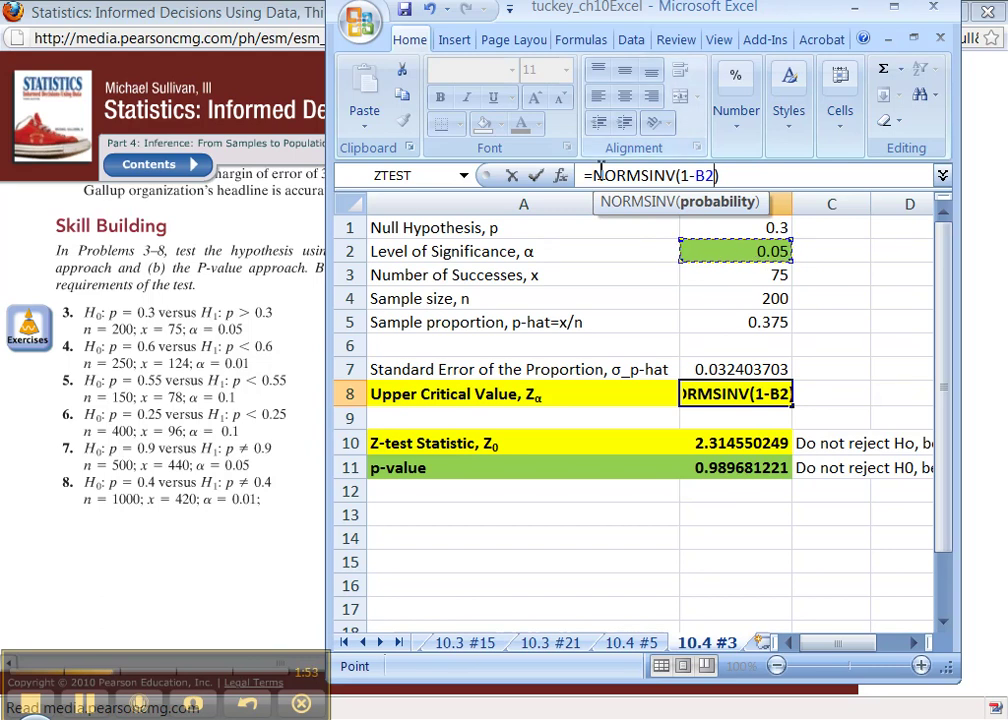
drag(591, 175, 678, 178)
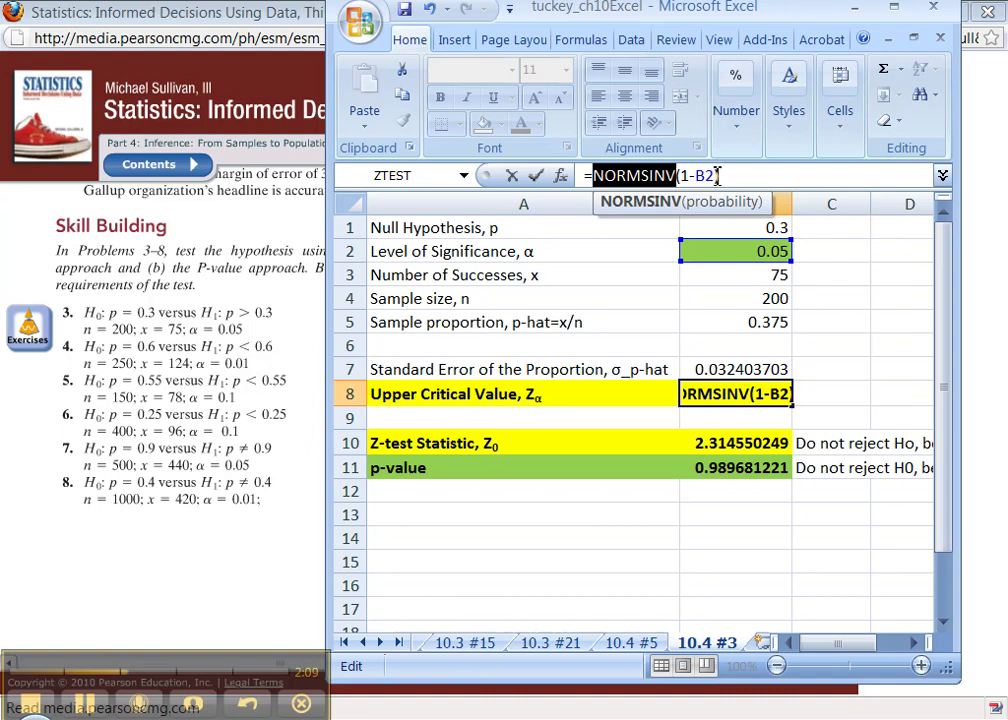
drag(715, 176, 686, 176)
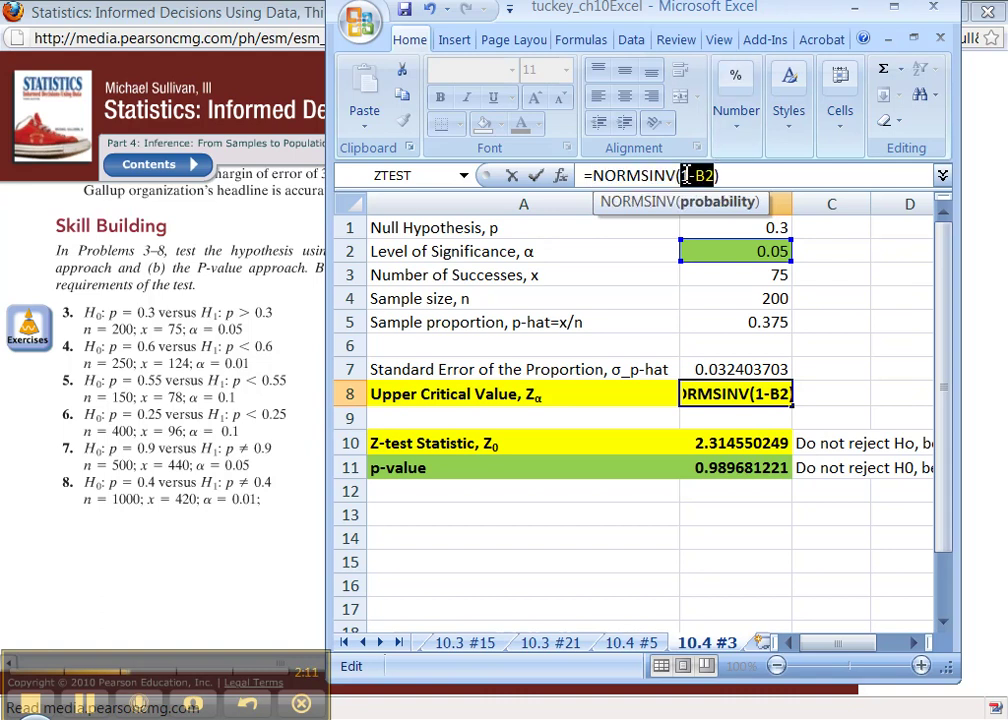
key(Return)
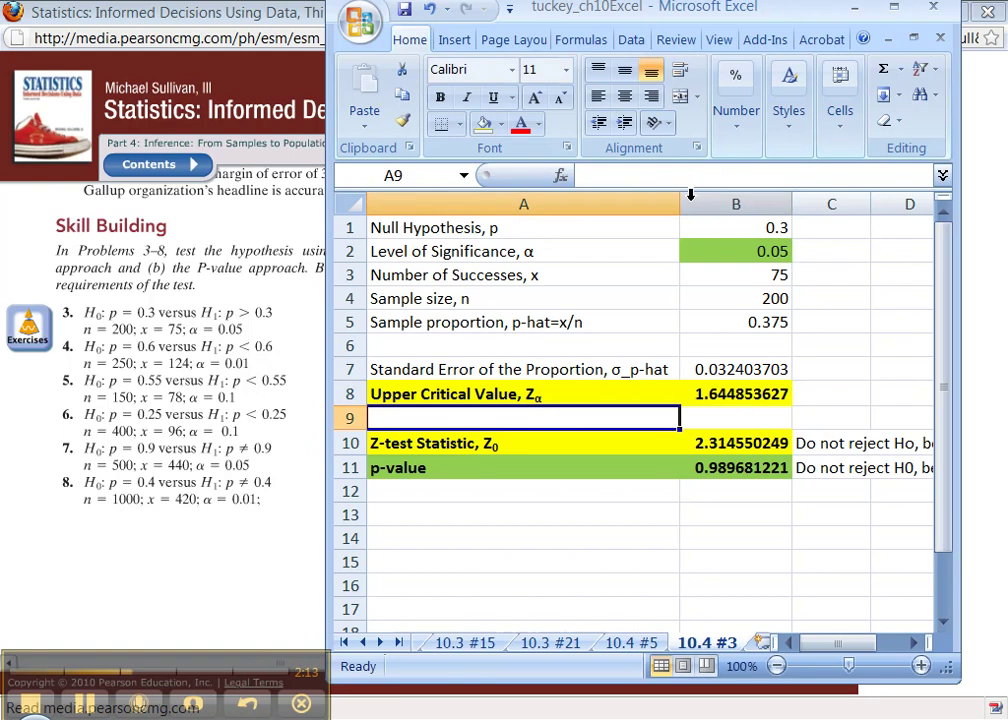
click(772, 394)
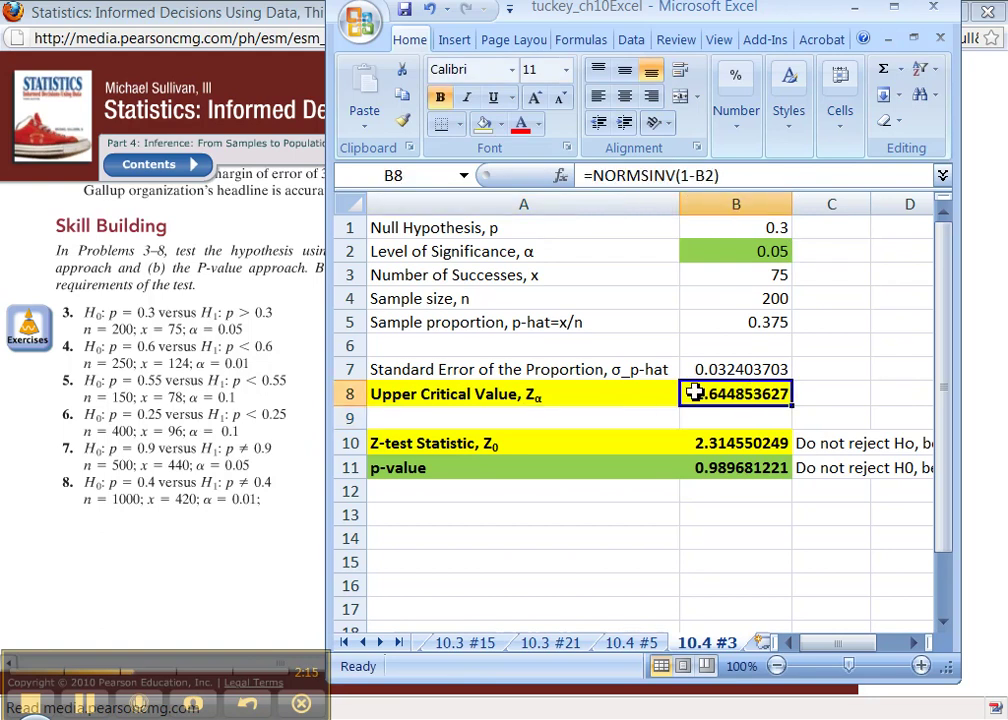
click(585, 388)
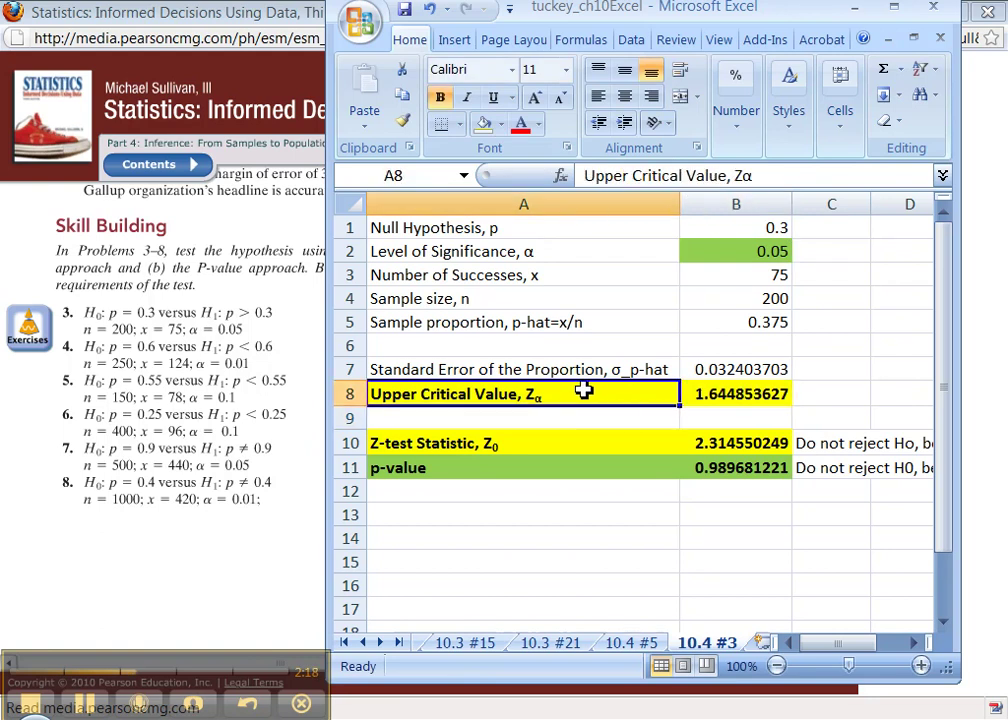
Review the STANDARDIZE formula and its cell references behind the z-test statistic in B10
click(708, 447)
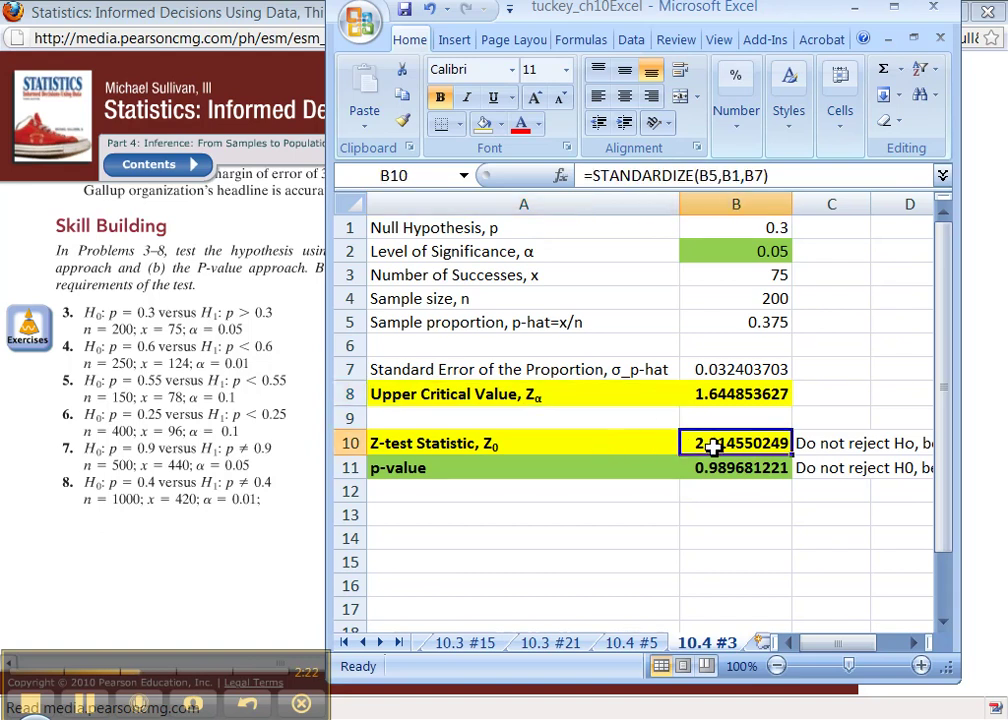
click(672, 180)
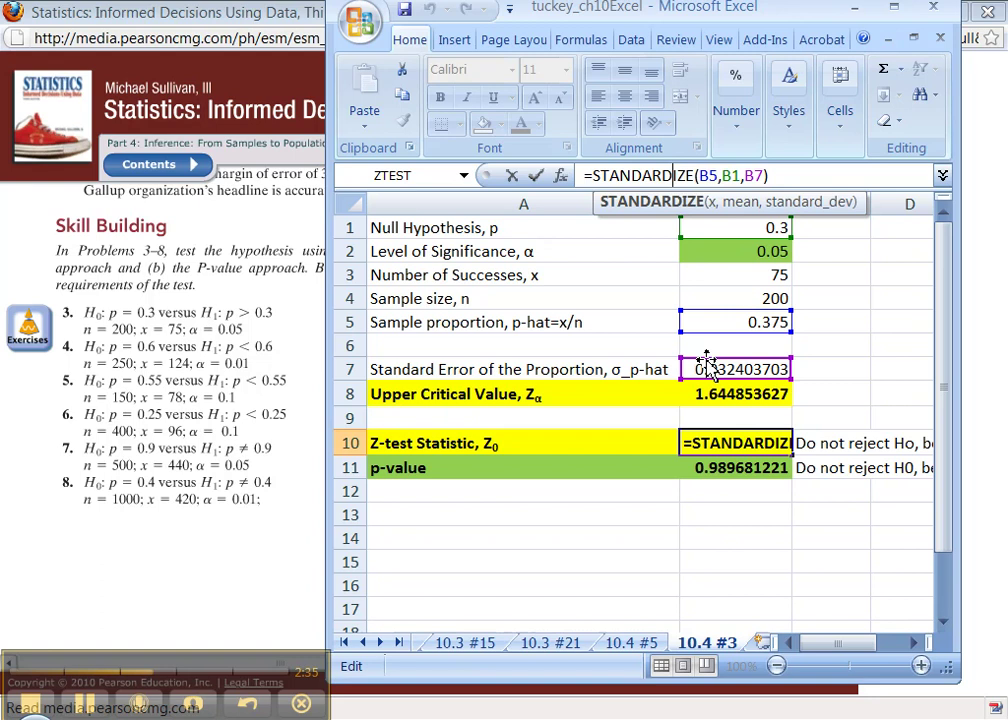
key(Return)
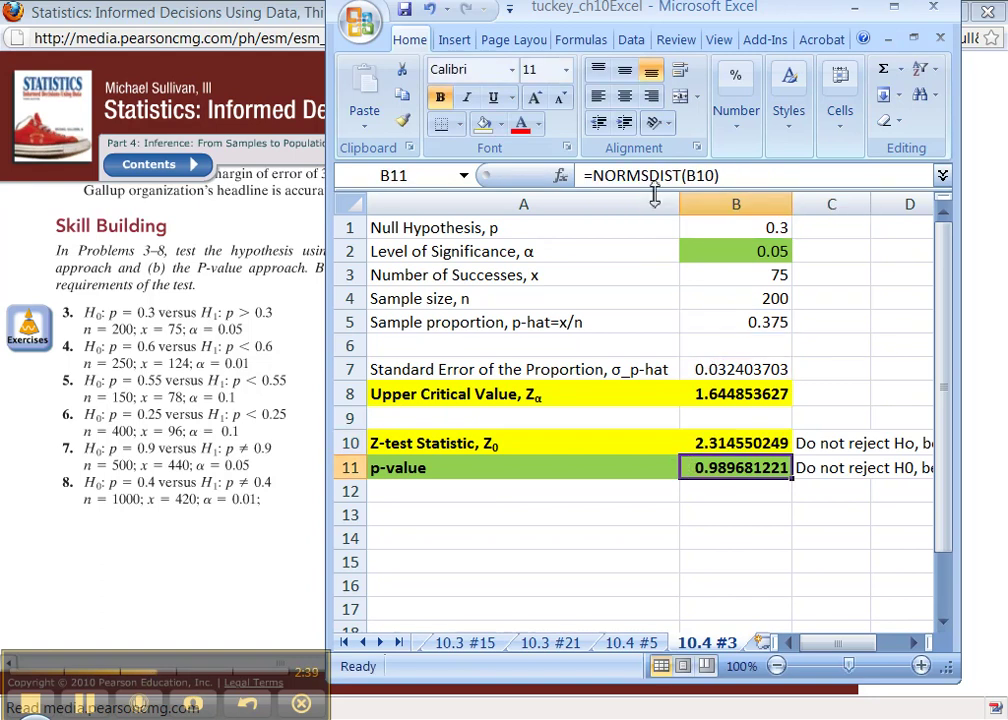
Change the p-value formula in B11 to =1-NORMSDIST(B10) for the upper tail
click(597, 177)
text(1-)
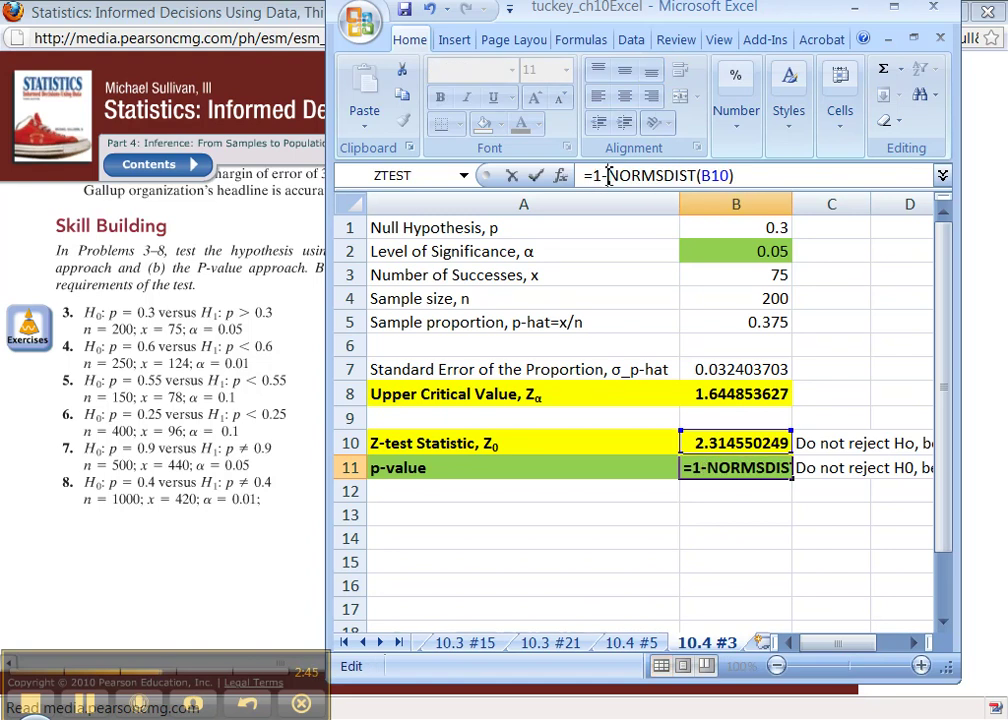
drag(607, 176, 740, 176)
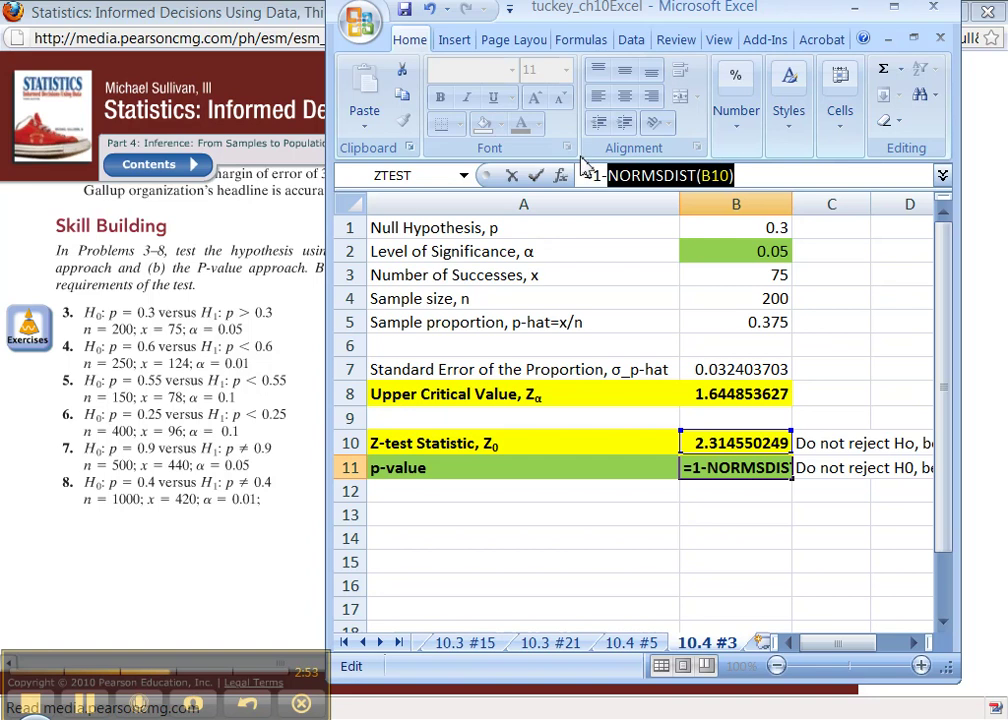
drag(592, 176, 607, 176)
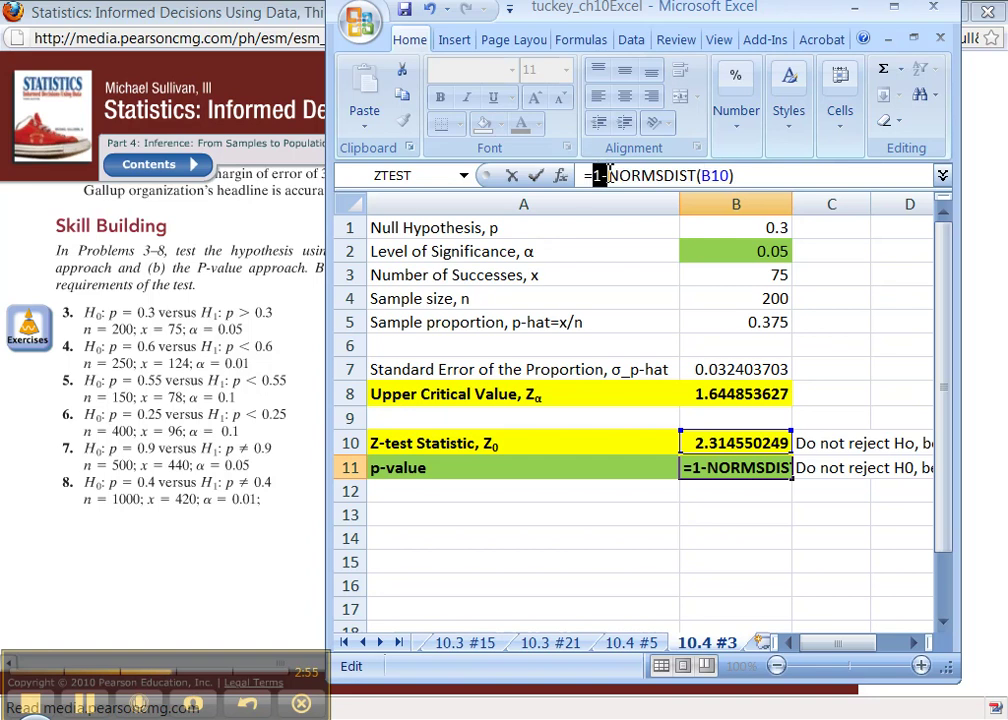
key(Return)
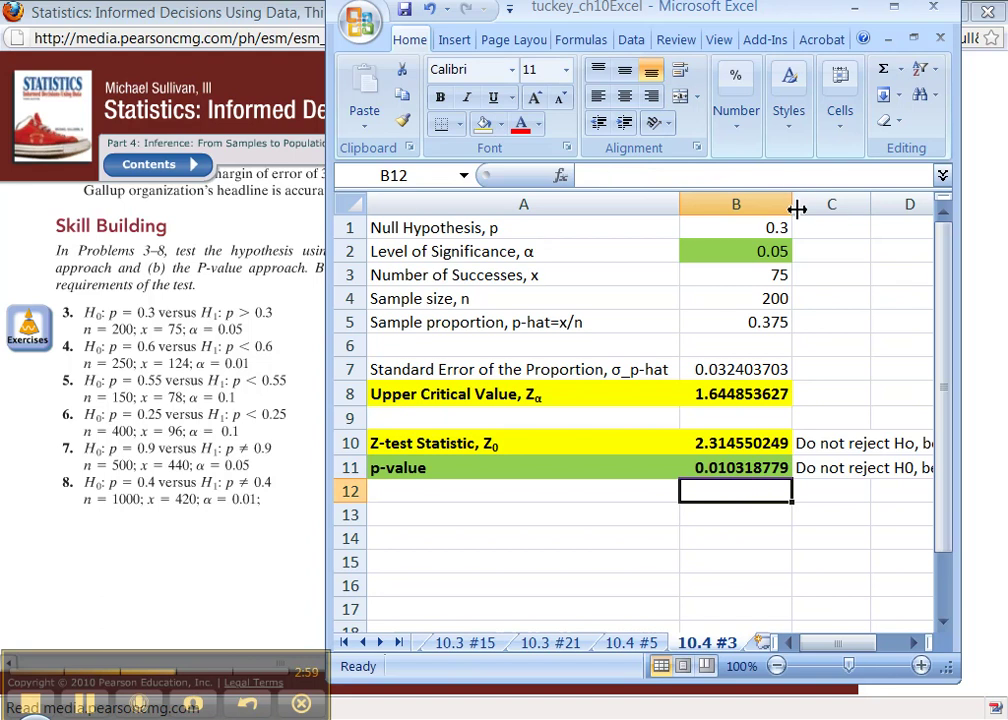
Maximize the workbook window and compare the upper critical value in B8 with the z-test statistic in B10
click(893, 8)
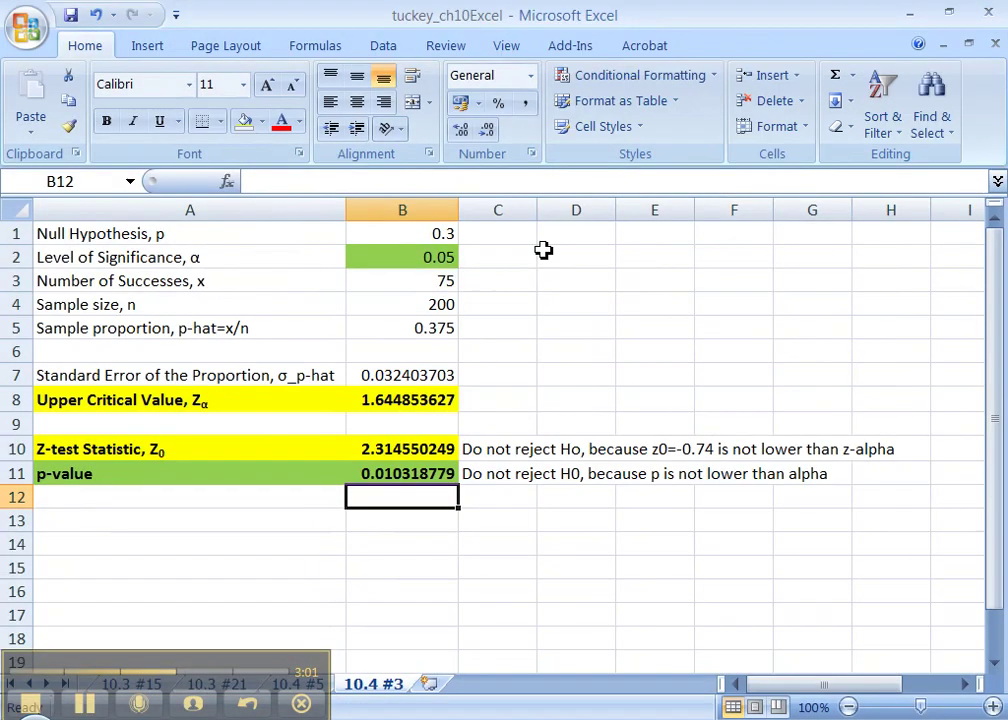
drag(427, 404, 331, 434)
click(388, 399)
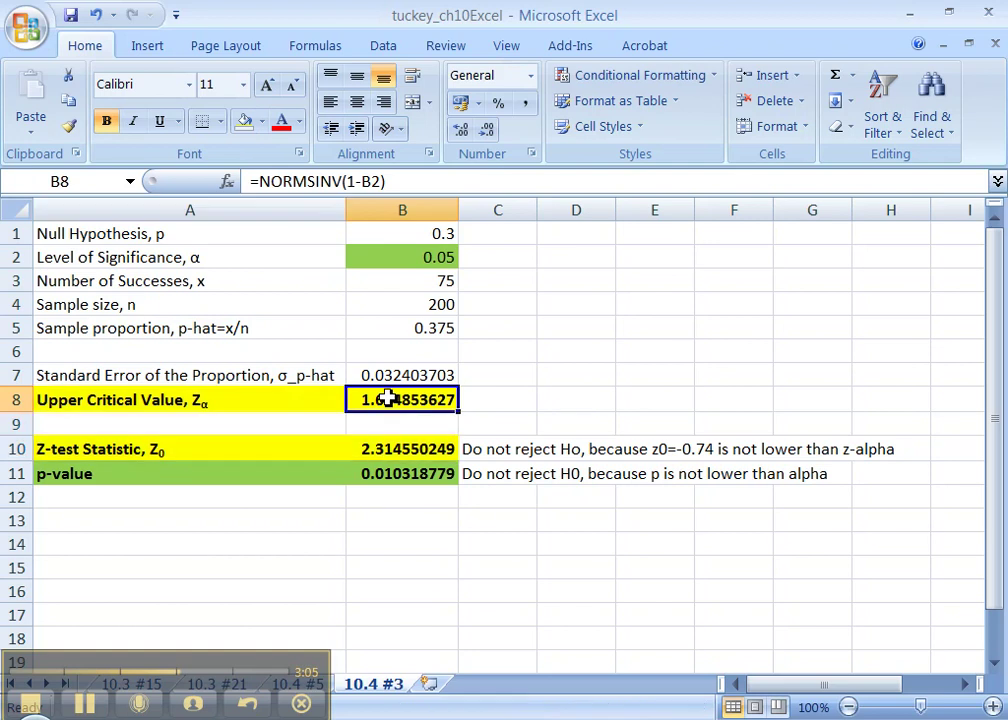
click(380, 456)
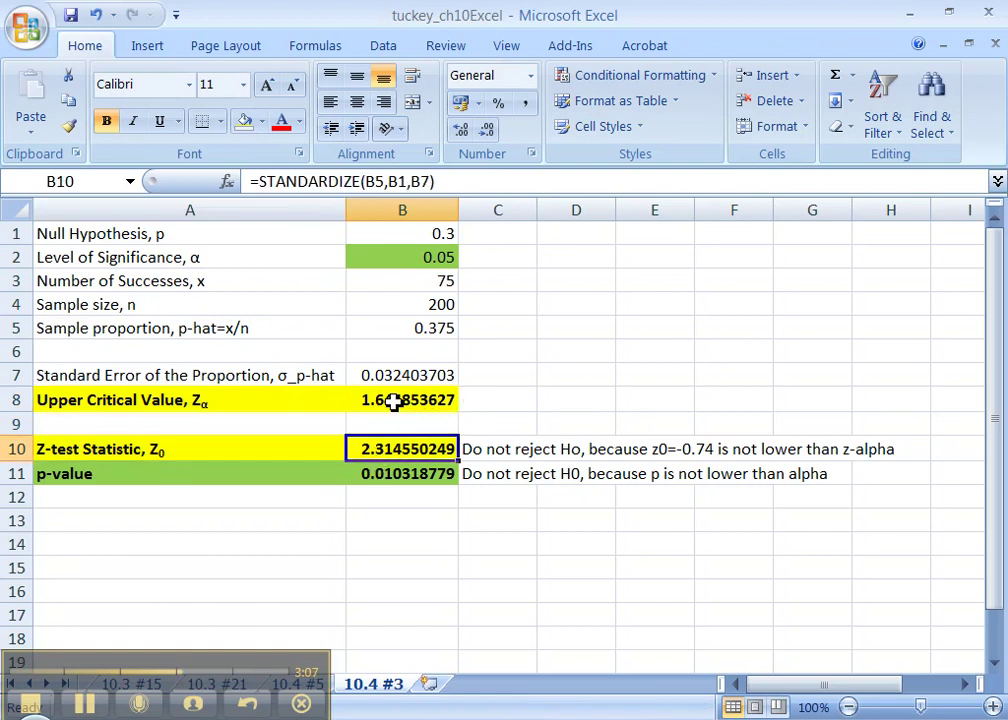
Rewrite the conclusion in C10 as "Reject Ho, because z0 = 2.31 IS larger than z-alpha"
click(507, 443)
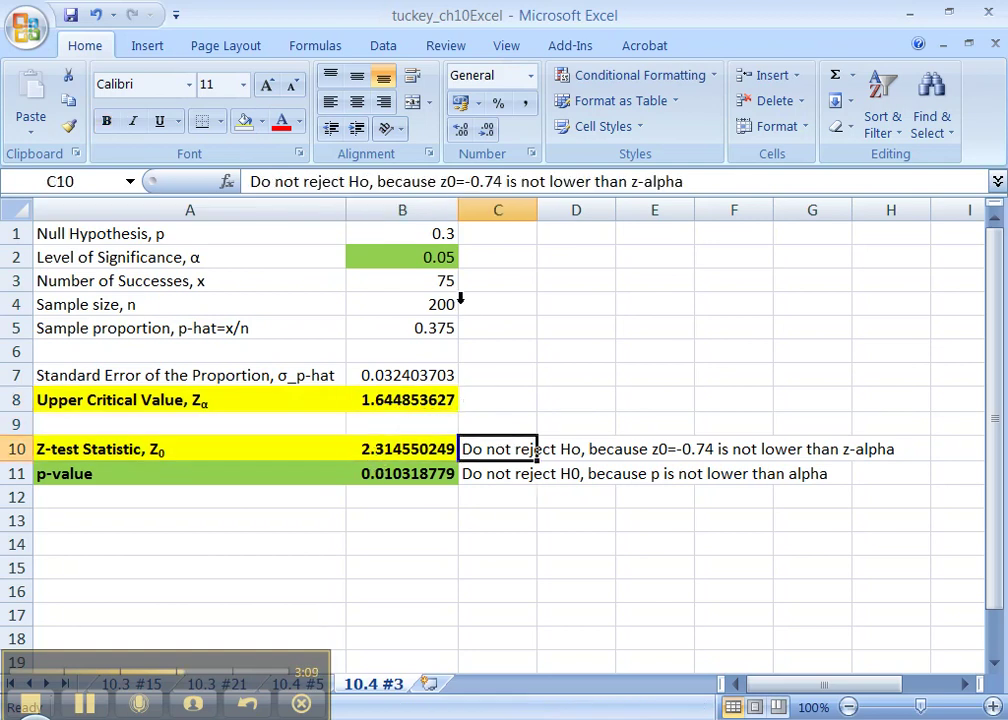
click(312, 181)
key(shift+Home)
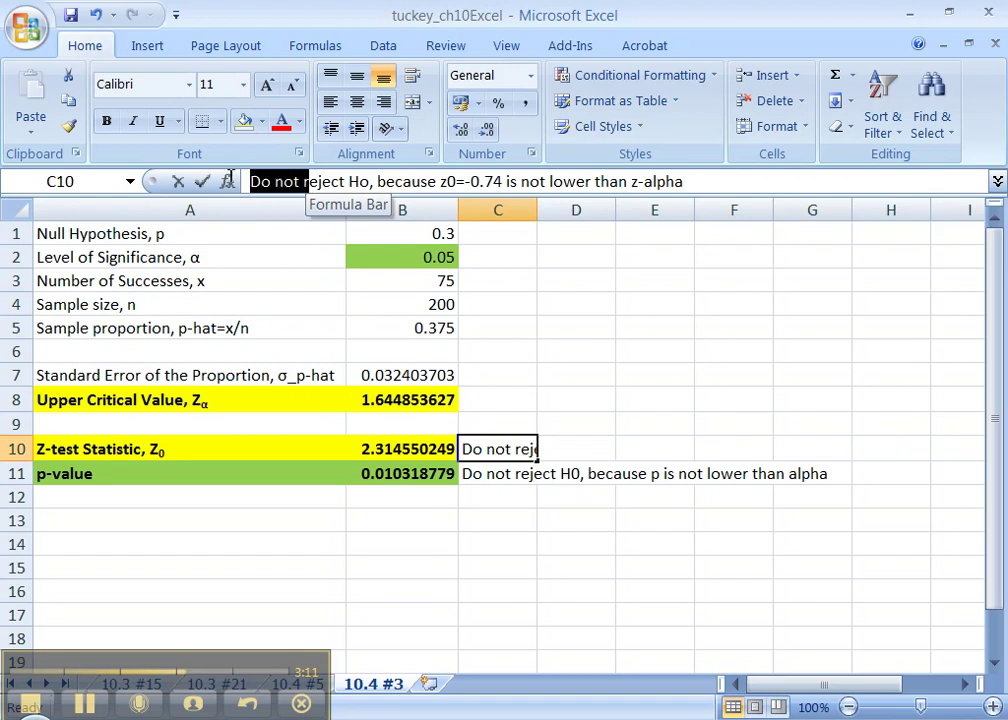
text(R)
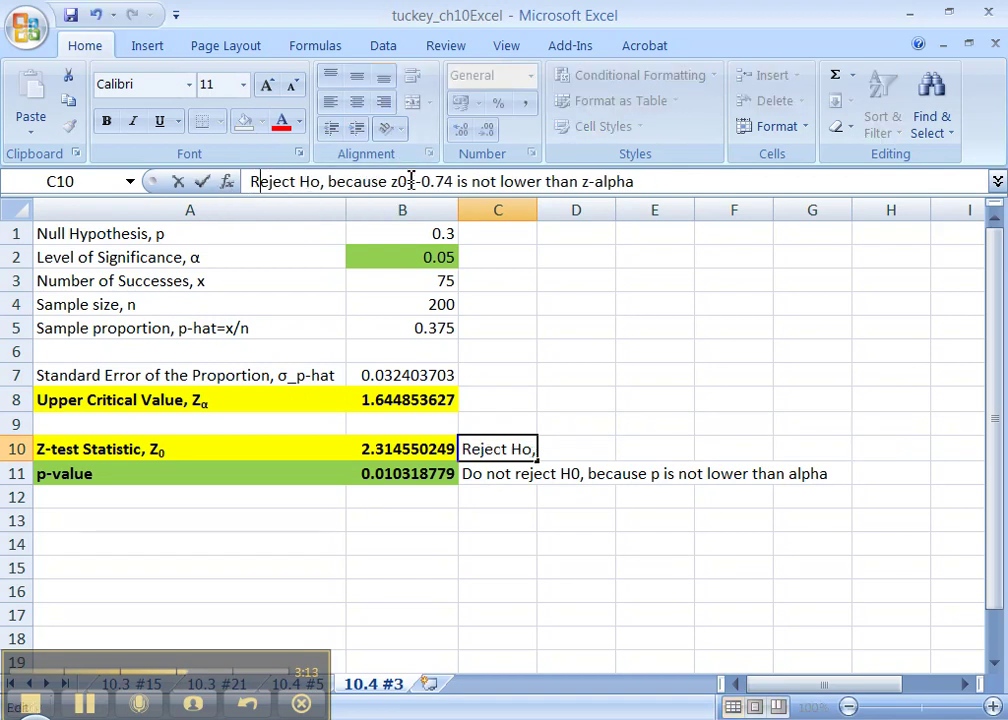
drag(414, 181, 441, 181)
key(BackSpace)
key(BackSpace)
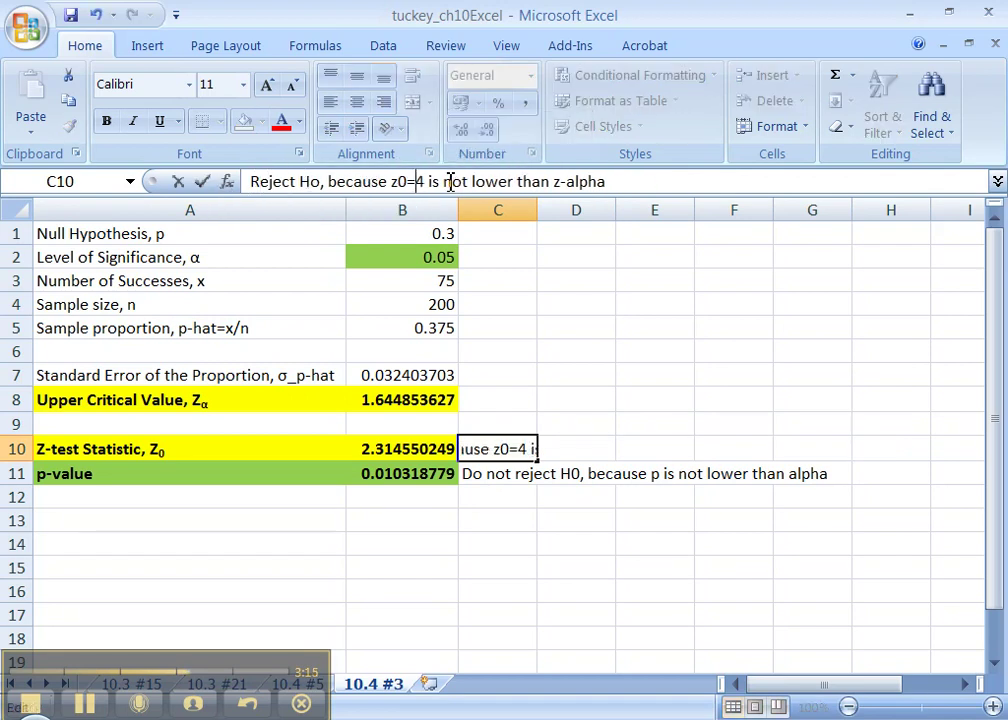
text(= 2.31 is)
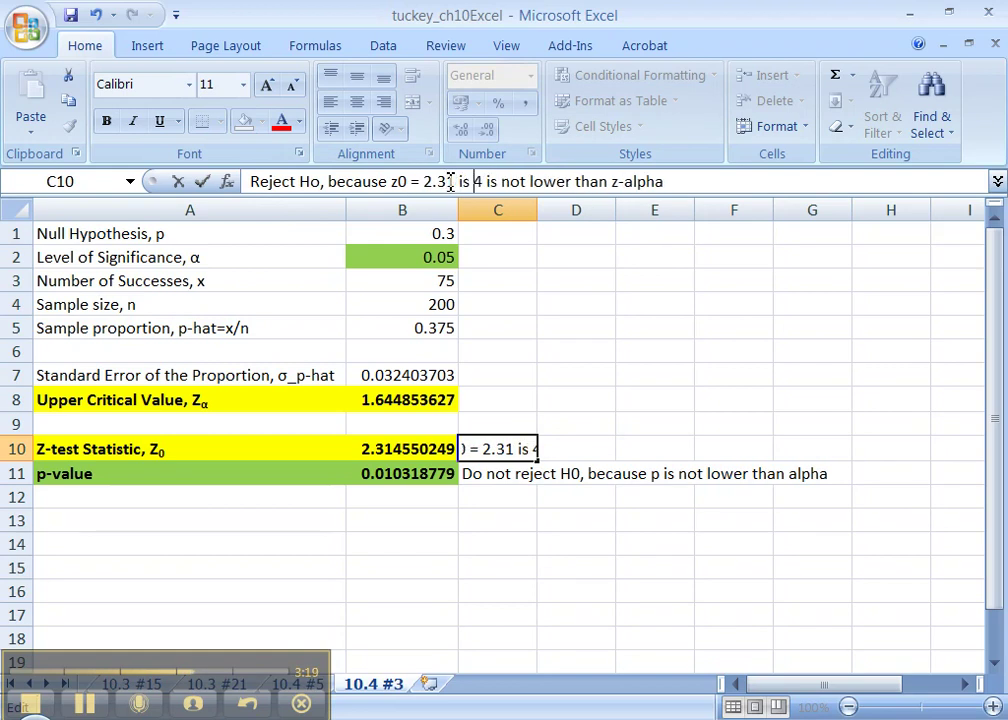
key(BackSpace)
key(BackSpace)
key(BackSpace)
text(IS large)
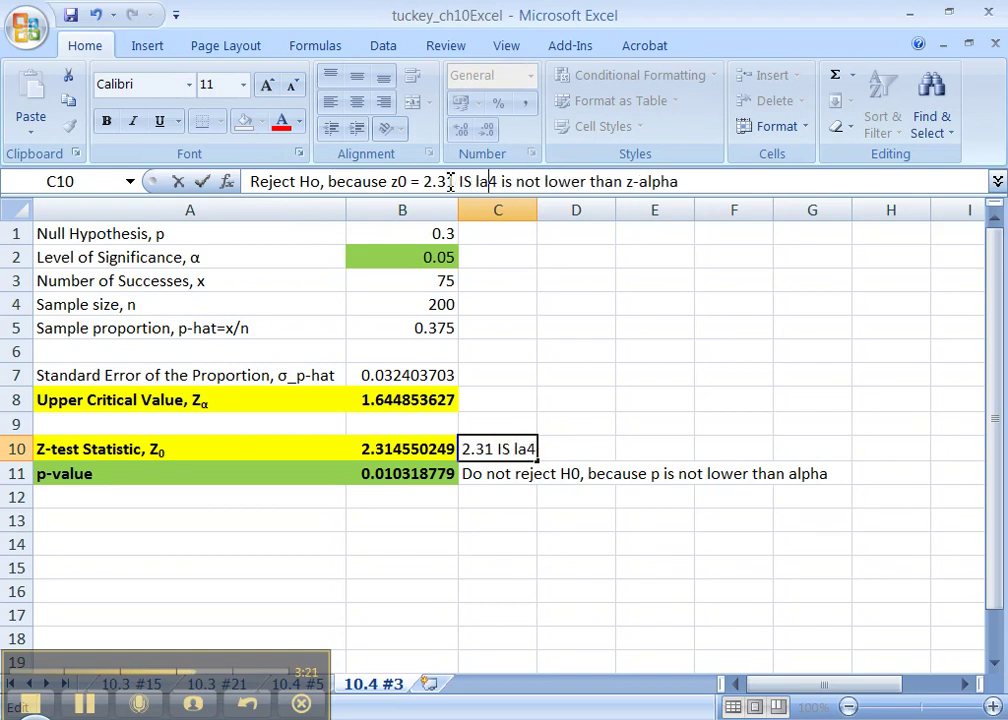
text(r than z-)
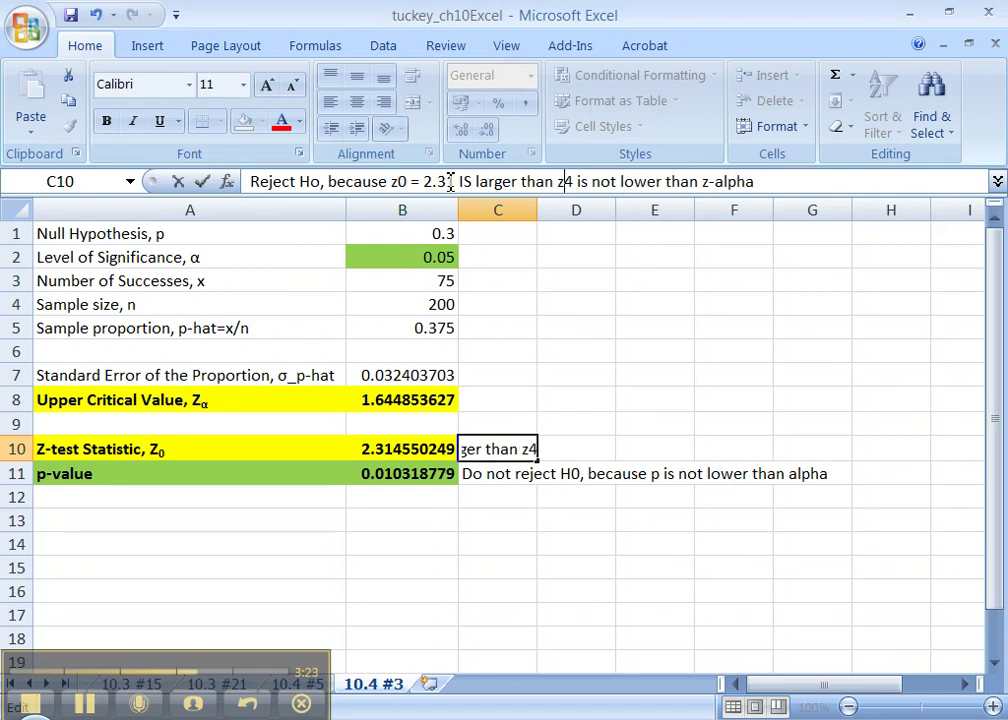
text(alpha)
key(Delete)
key(Delete)
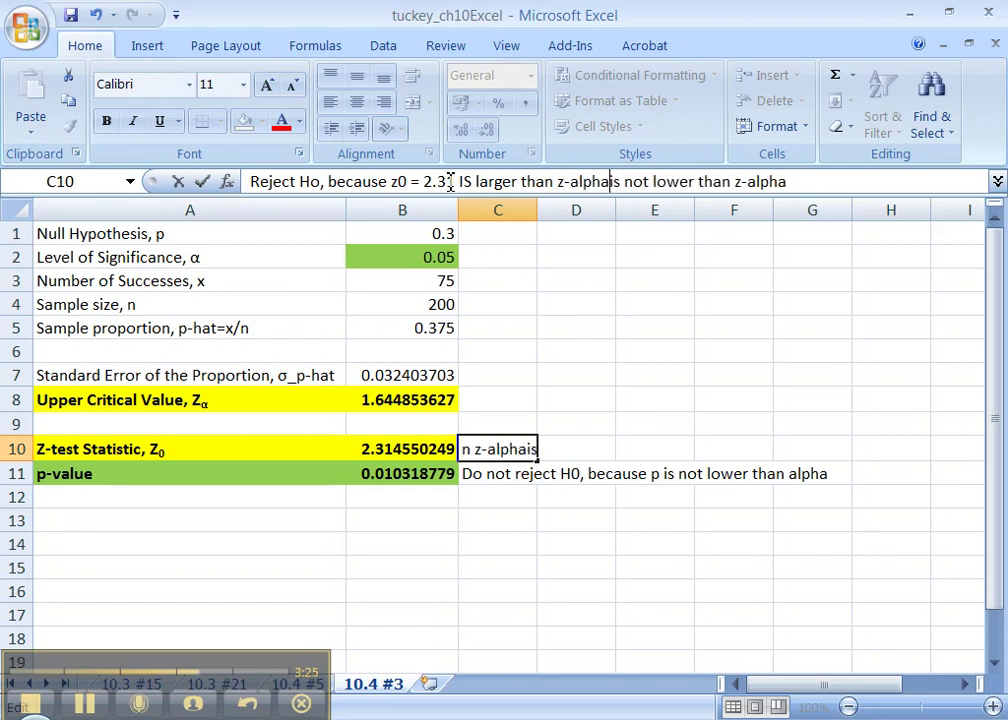
key(Delete)
key(Delete)
key(Delete)
key(Delete)
key(Delete)
key(Delete)
key(Delete)
key(Delete)
key(Delete)
key(Delete)
key(Delete)
key(Delete)
key(Delete)
key(Delete)
key(Delete)
key(Delete)
key(Delete)
key(Delete)
key(Delete)
key(Delete)
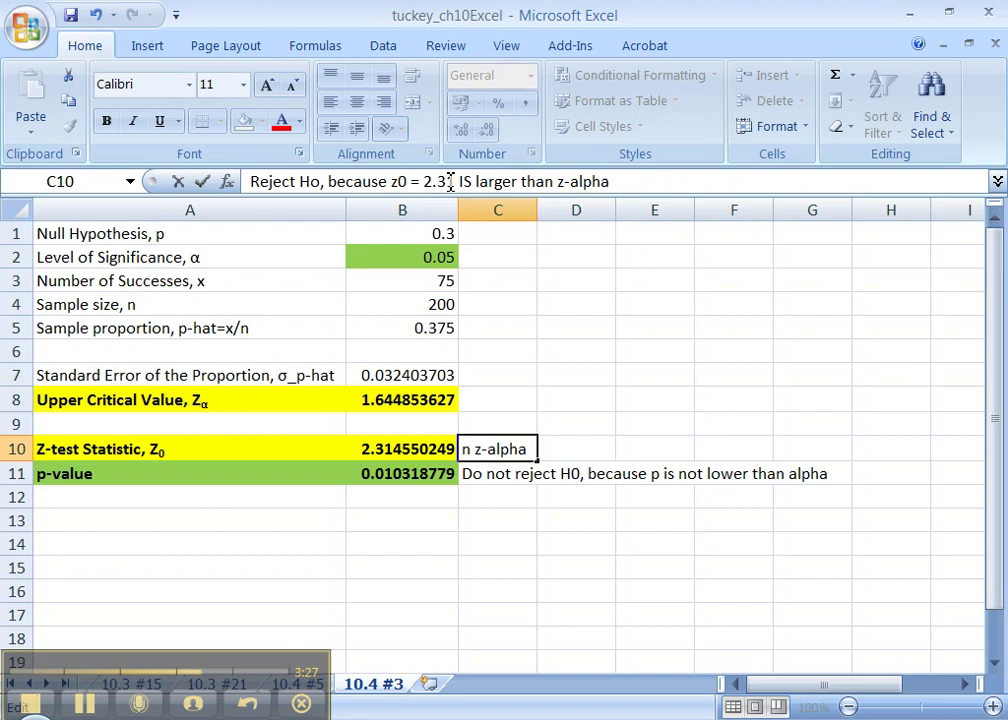
key(Return)
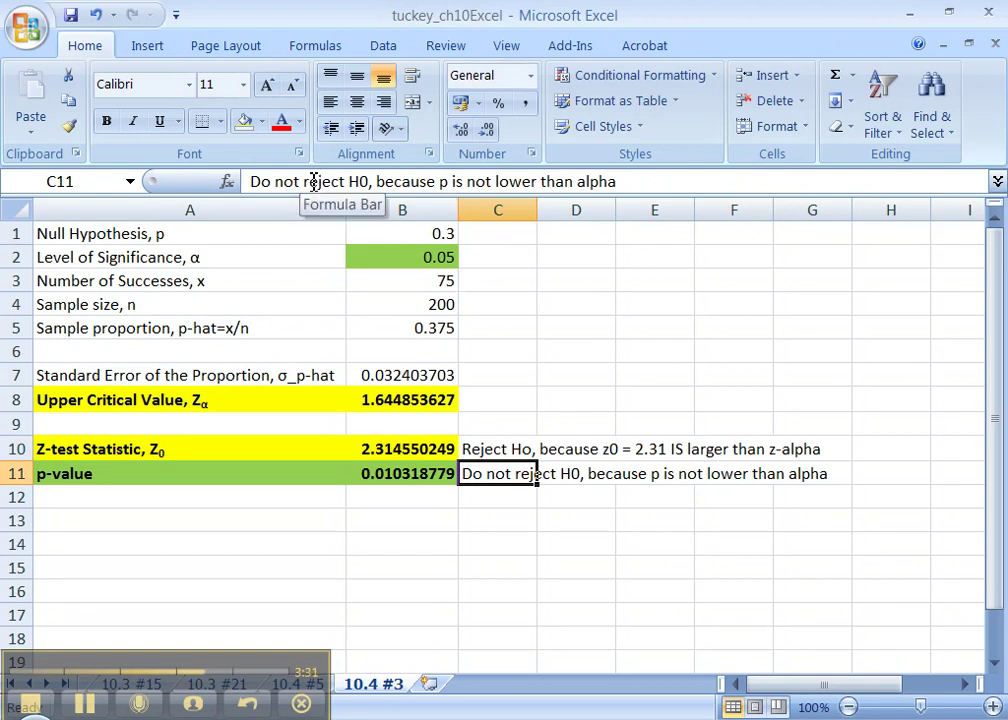
Change the opening of the p-value conclusion in C11 from "Do not reject" to "Reject"
drag(310, 181, 249, 181)
text(R)
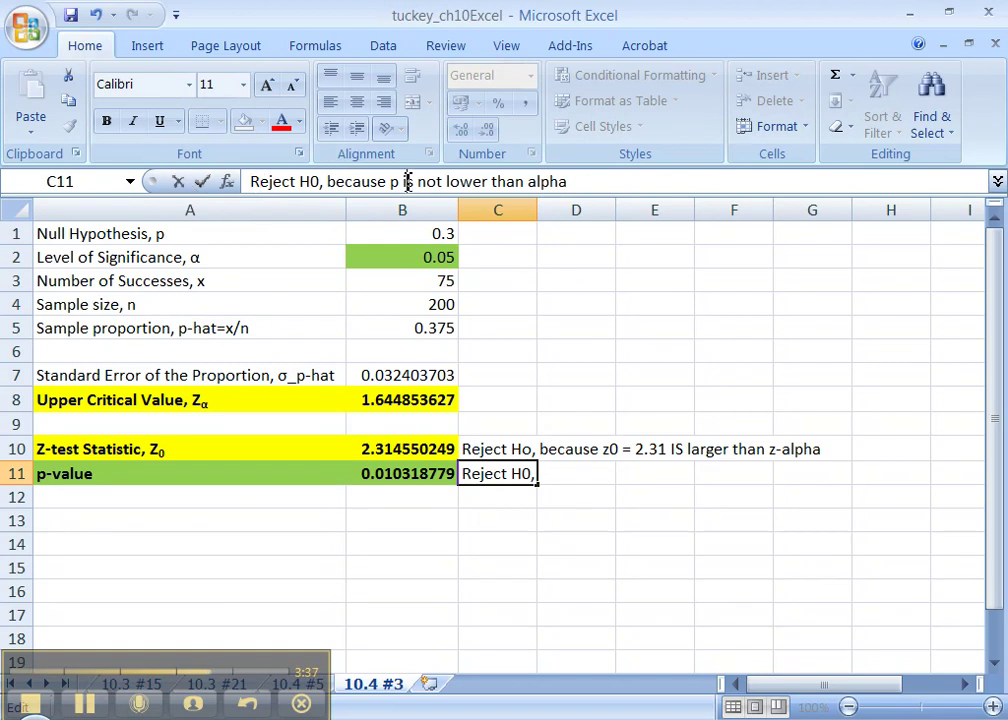
key(Return)
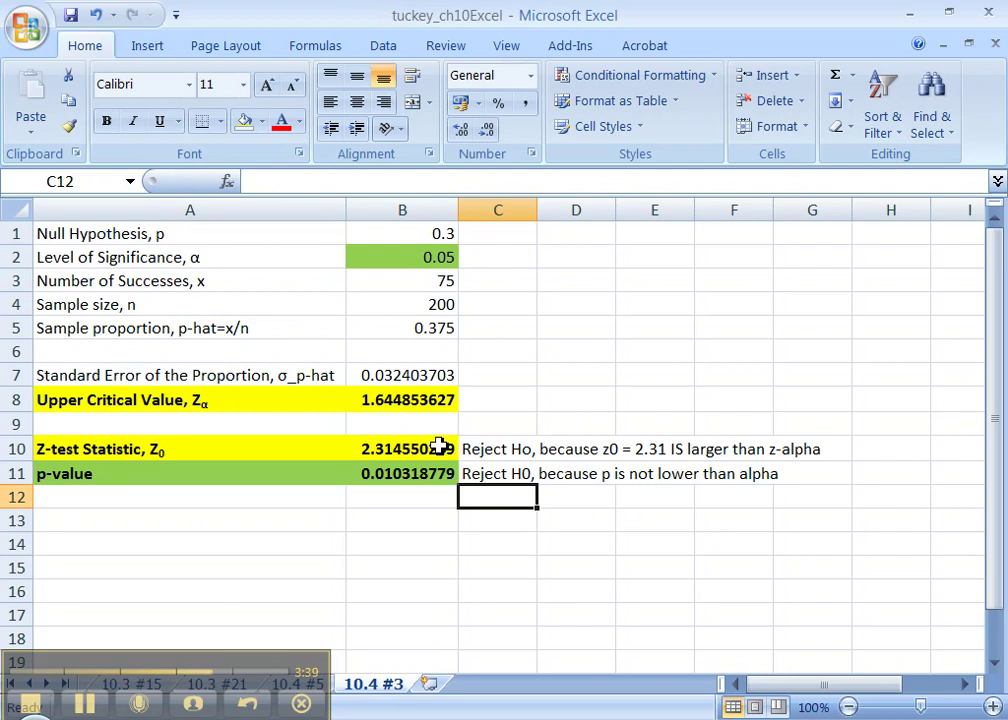
Compare the p-value in B11 with the level of significance in B2
click(410, 479)
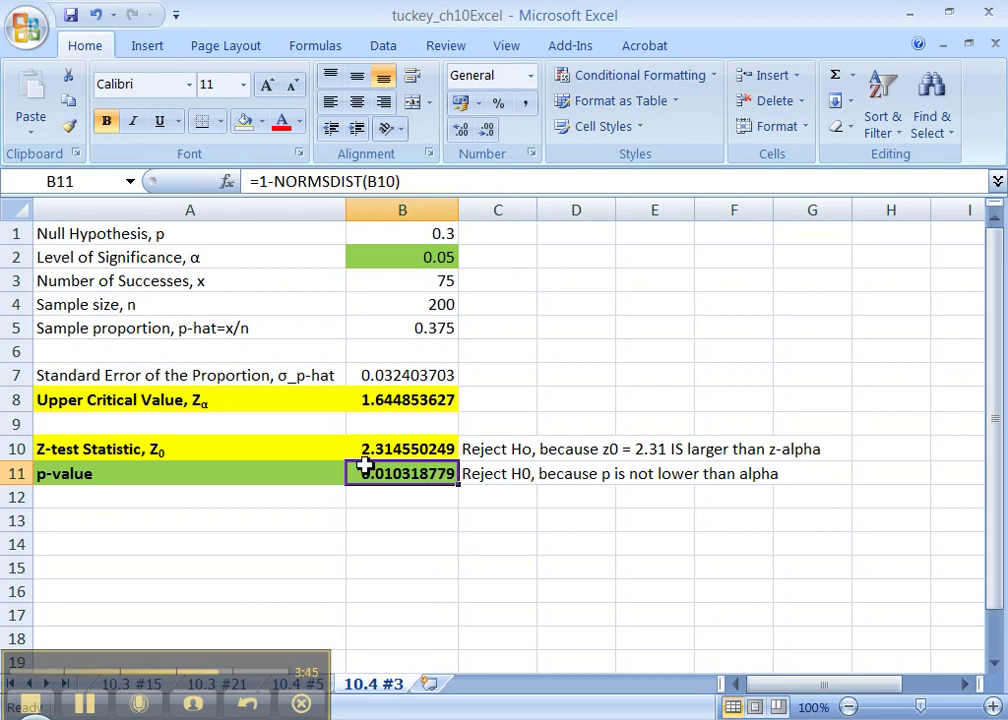
click(413, 237)
click(400, 258)
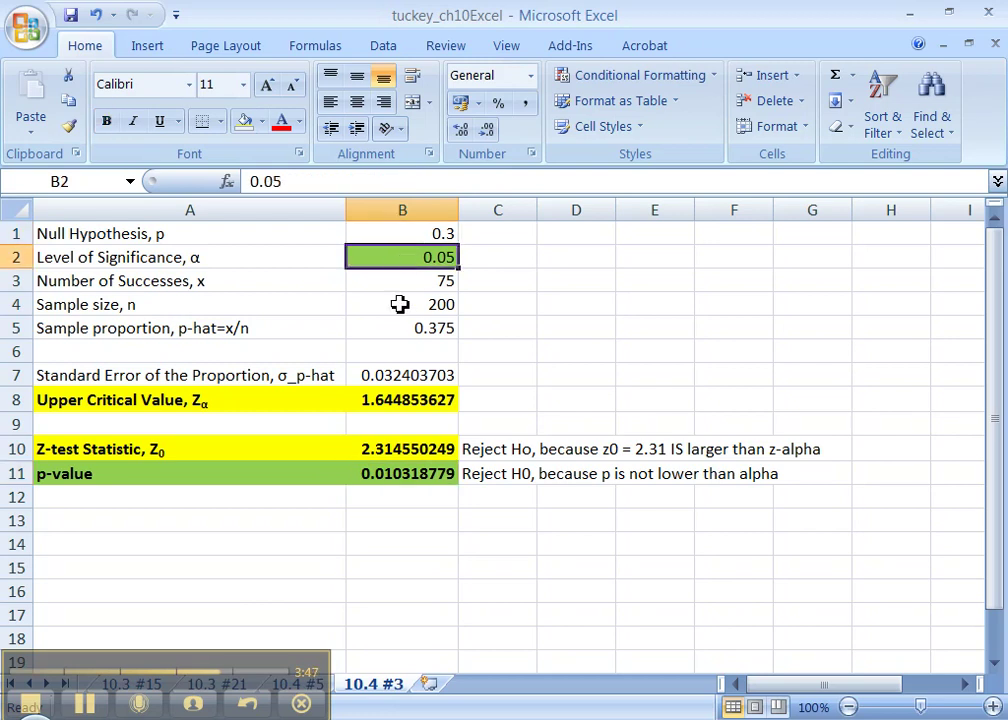
click(394, 473)
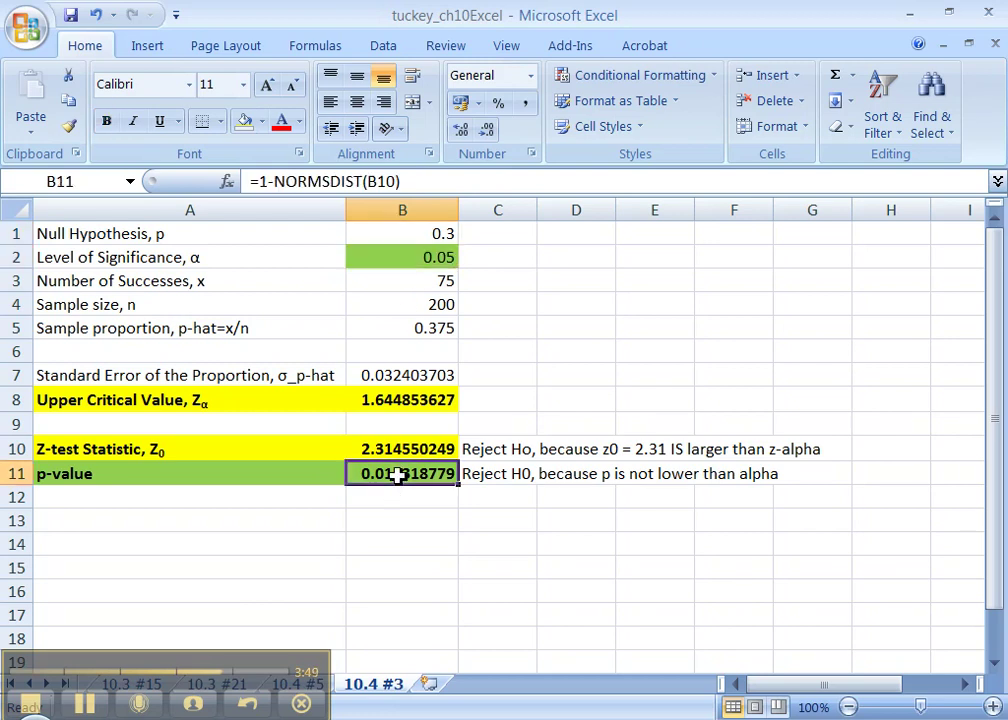
drag(355, 473, 308, 473)
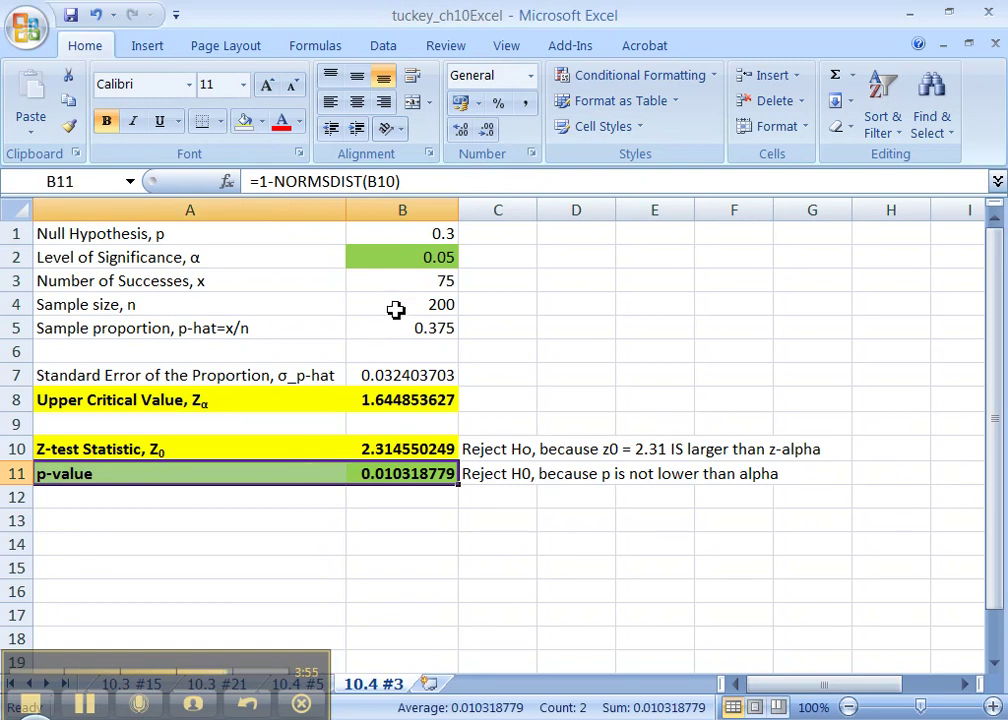
click(362, 474)
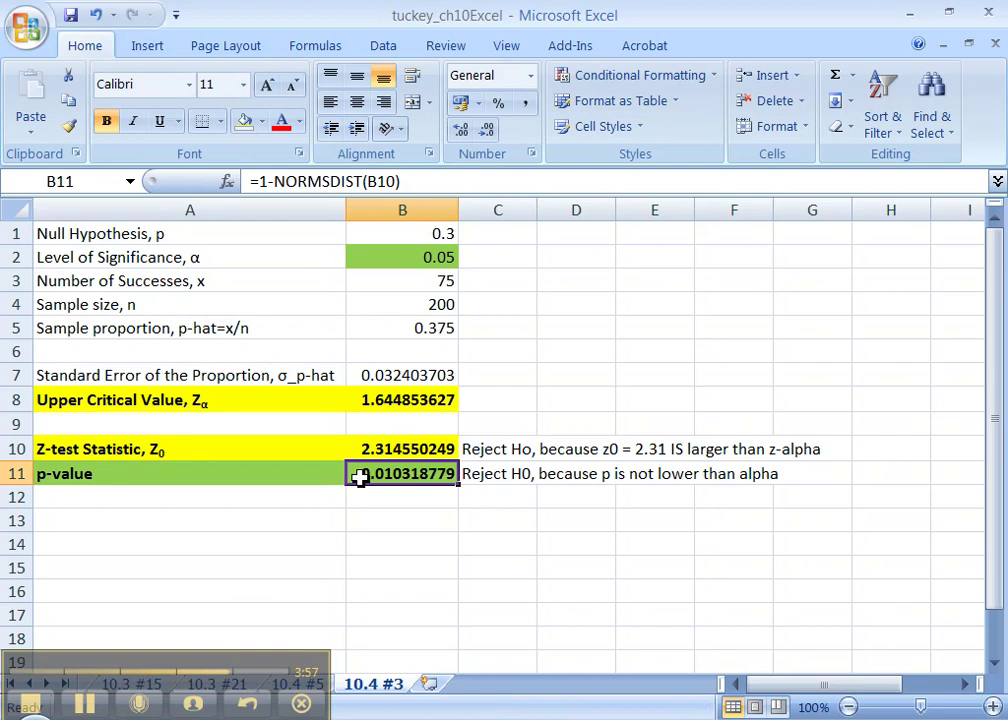
click(410, 254)
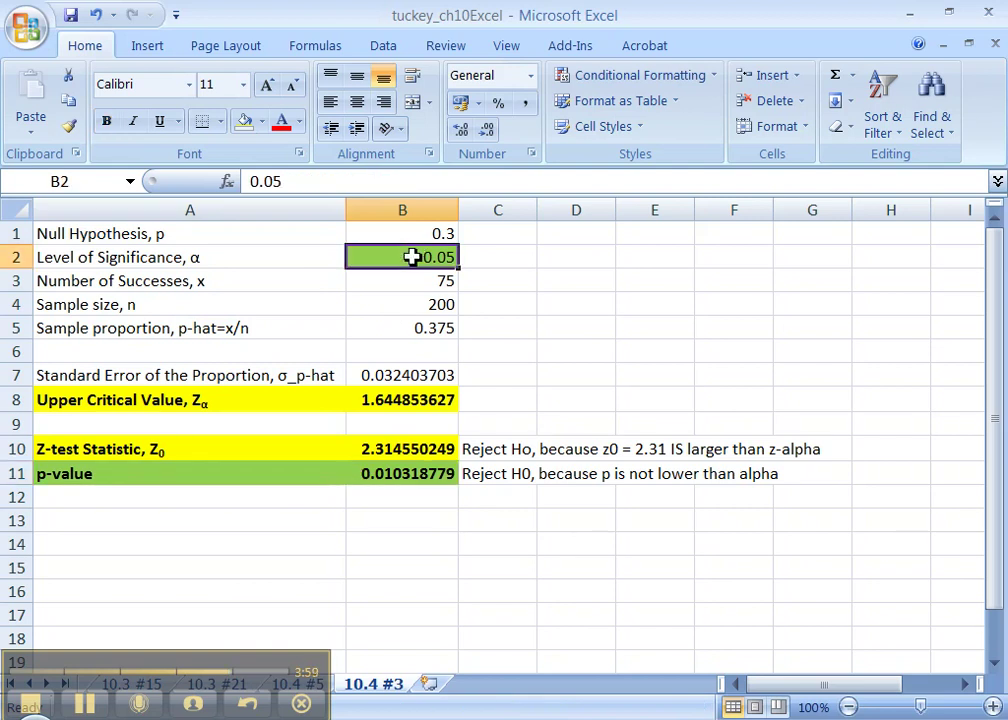
click(408, 471)
Correct the reason in C11 so the conclusion reads "Reject H0, because p IS lower than alpha"
click(500, 473)
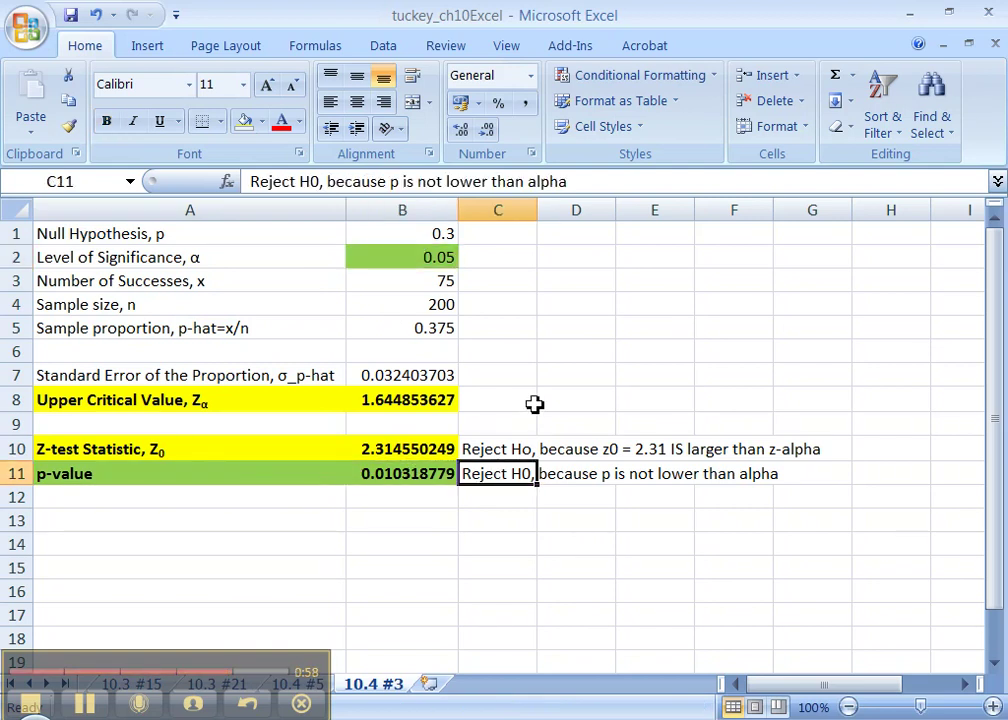
drag(443, 181, 408, 181)
text(IS)
key(Return)
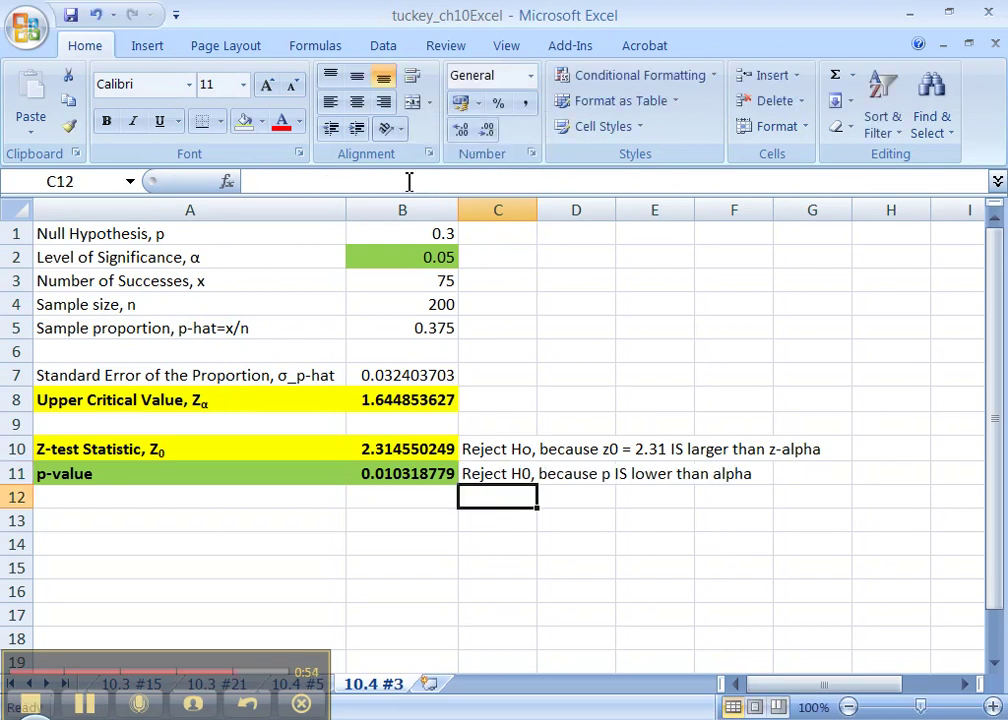
Review the p-value and z-test statistic alongside their conclusions in rows 10 and 11
click(520, 468)
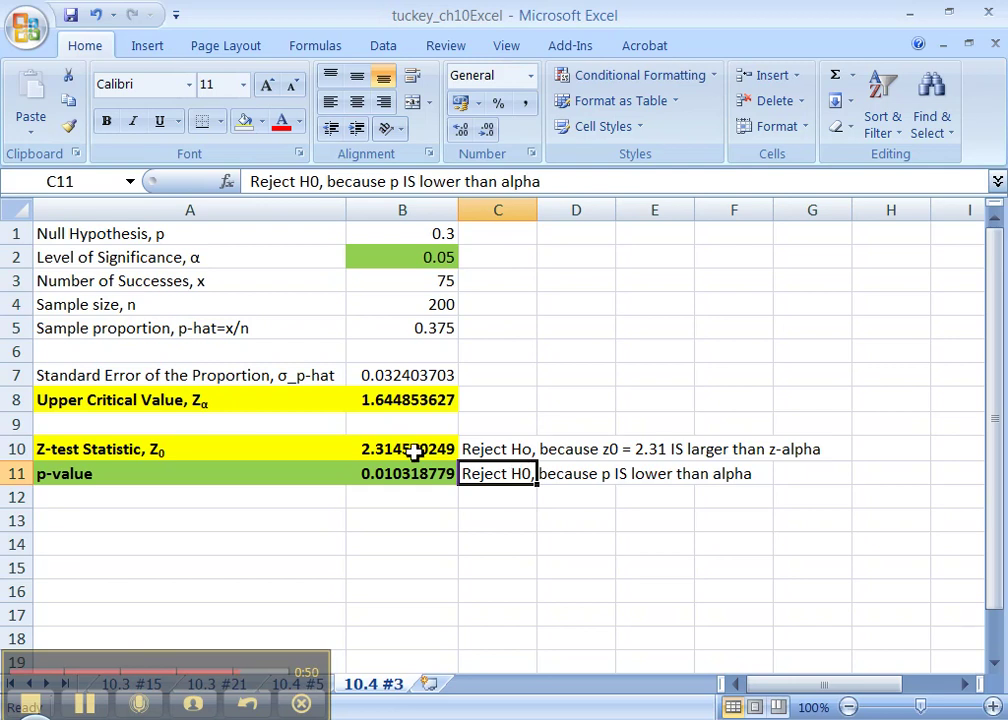
drag(413, 475, 468, 475)
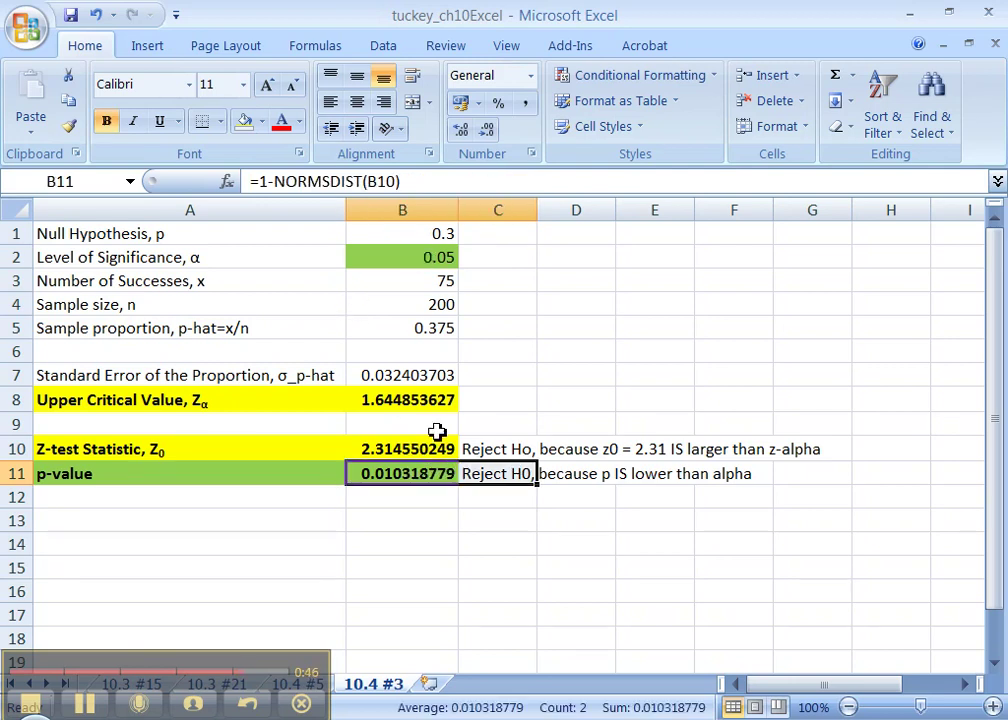
drag(423, 448, 466, 448)
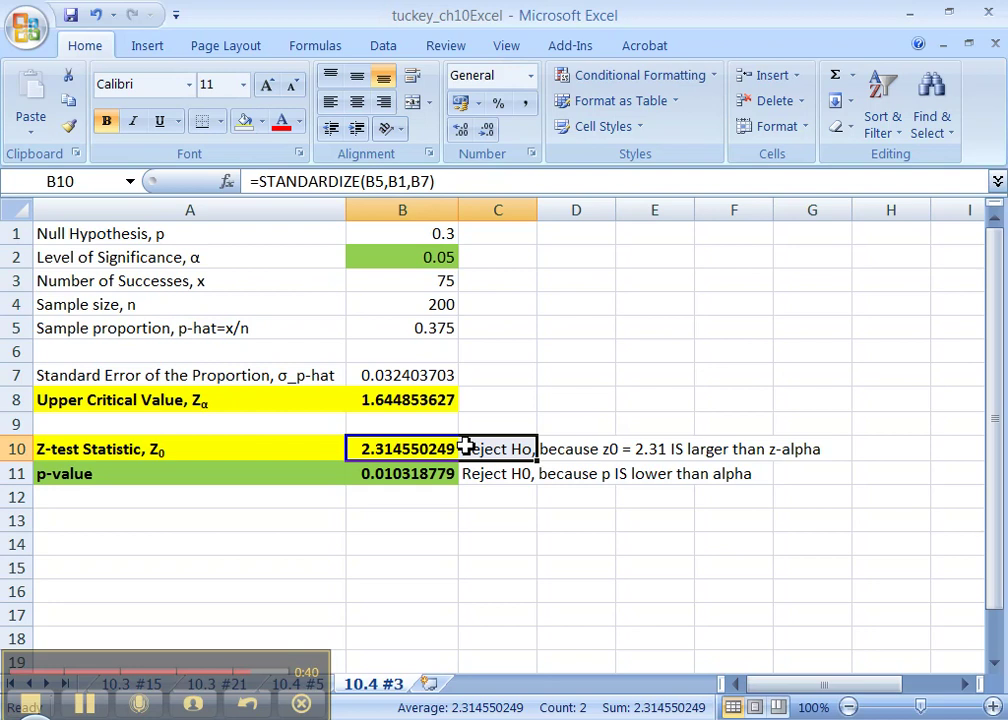
click(420, 477)
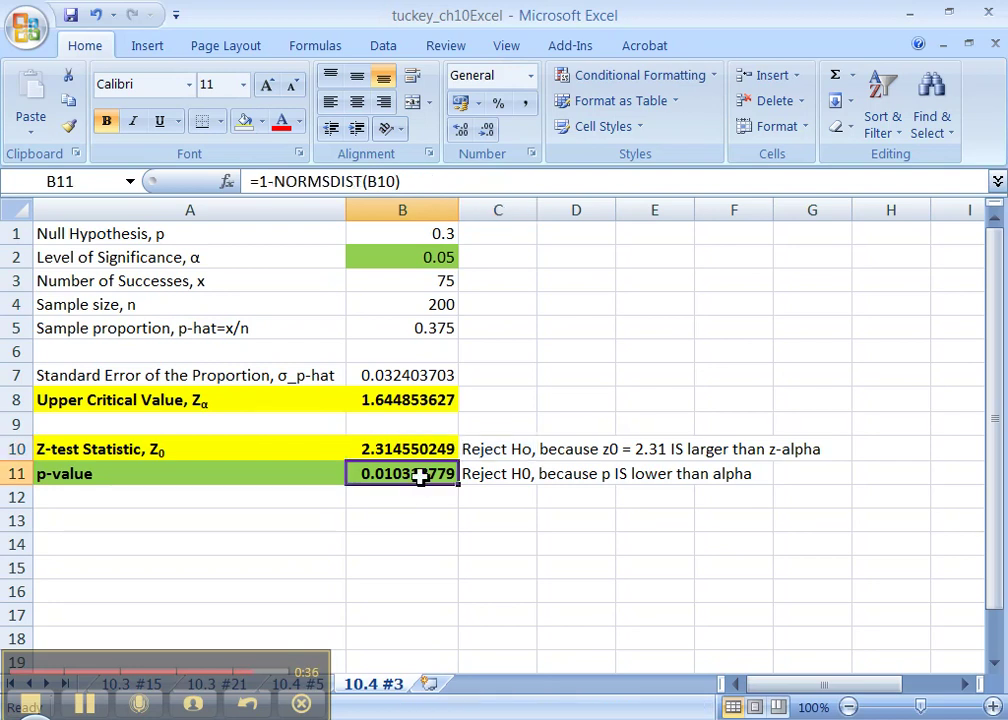